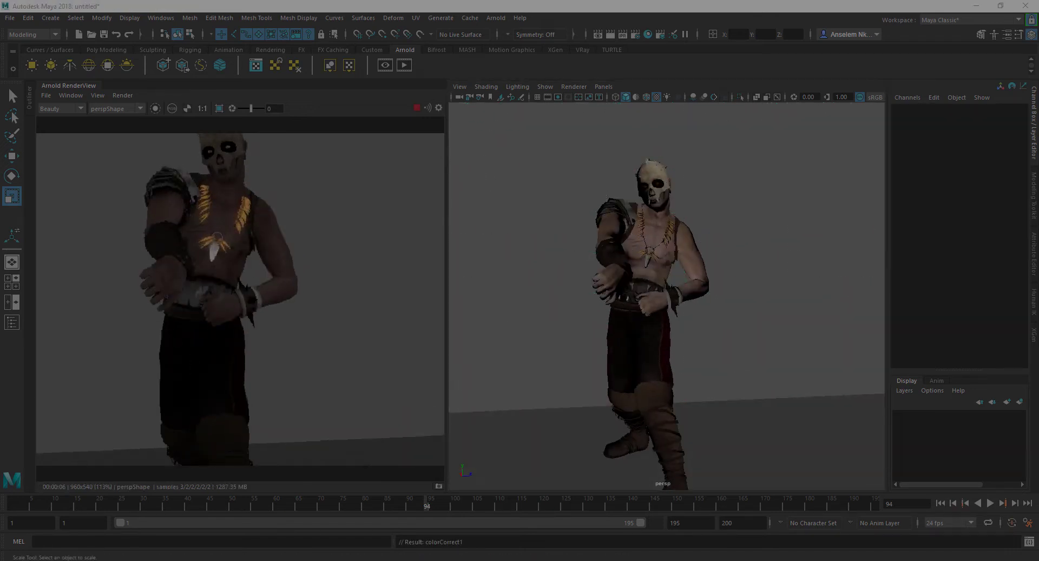
Arrange the Hypershade window and move the diffuse texture nodes clear of the glowing_necklace shader to make room between them.
drag(1019, 86, 622, 149)
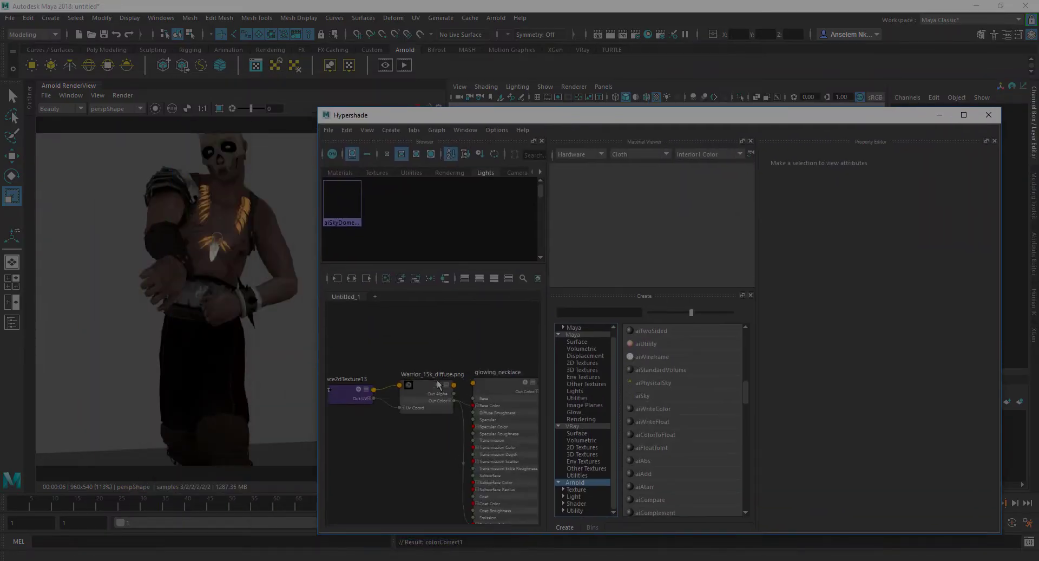
alt+middle_drag(457, 380, 477, 365)
drag(478, 351, 341, 392)
drag(438, 371, 373, 374)
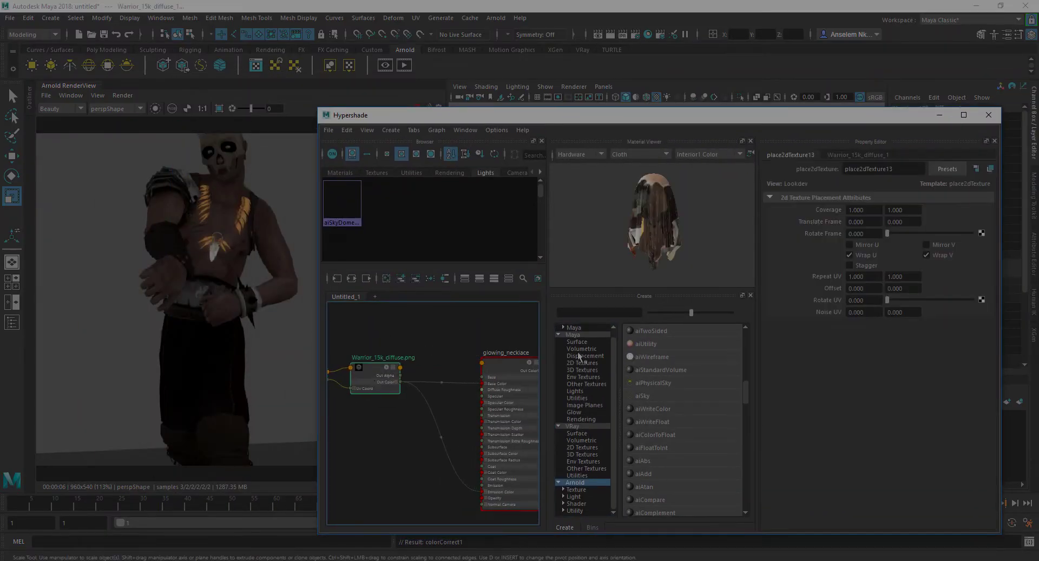
Create a Maya Color Correct utility node in the necklace's shading network.
scroll(575, 341, up, 1)
click(578, 405)
scroll(649, 375, up, 4)
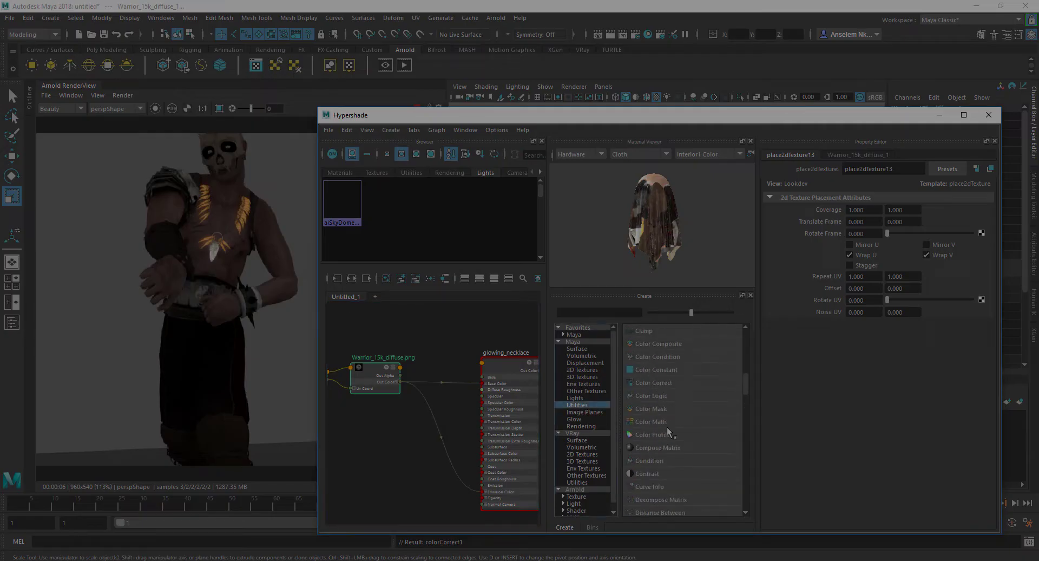
click(654, 382)
scroll(410, 466, up, 3)
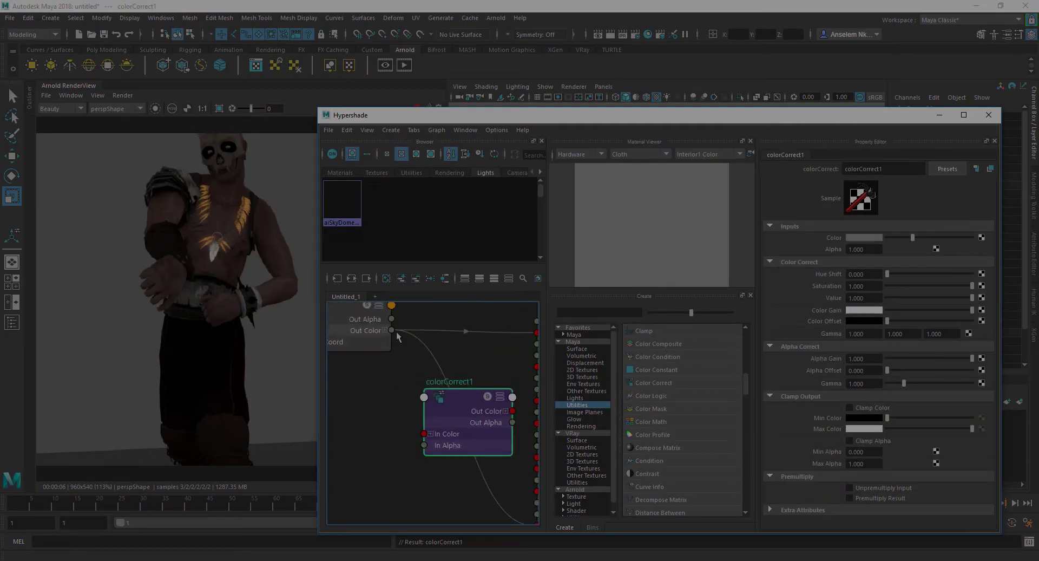
Route the diffuse texture's Out Color through the color correct node's In Color into glowing_necklace's Emission Color.
drag(425, 436, 425, 434)
alt+middle_drag(457, 457, 392, 404)
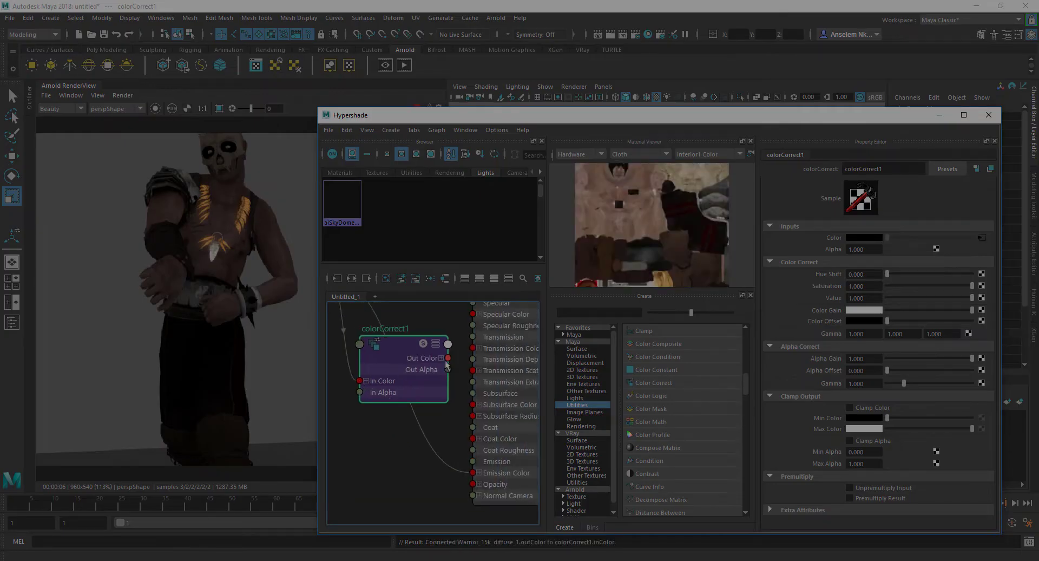
drag(475, 473, 475, 473)
drag(398, 328, 395, 363)
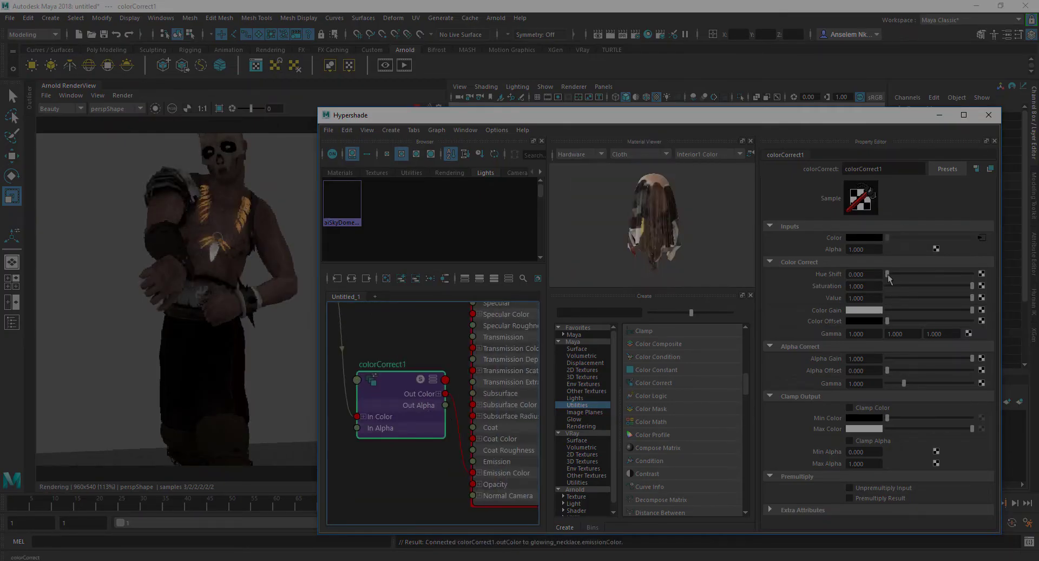
Set the color correct node's hue shift to about 76.6 for a green glow and lower its saturation.
drag(887, 274, 905, 274)
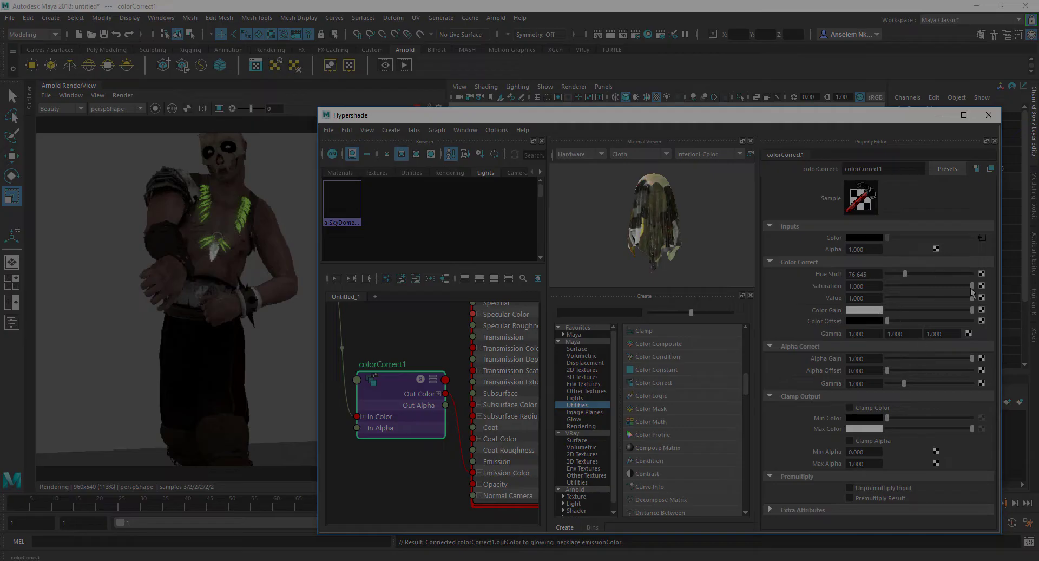
drag(972, 291, 926, 287)
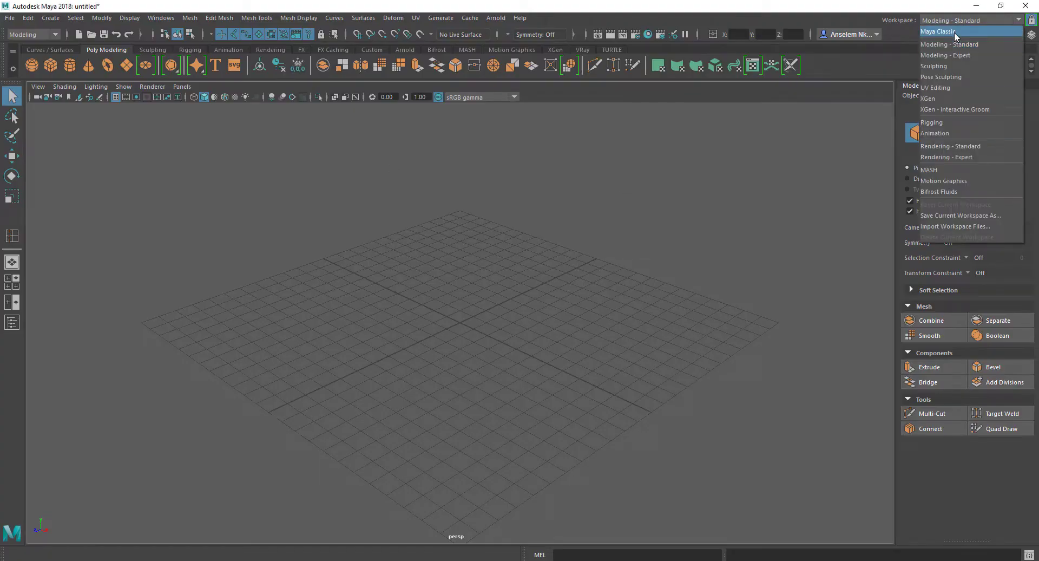
Switch to the Maya Classic workspace and create a polygon plane as the floor for the warrior scene.
click(931, 31)
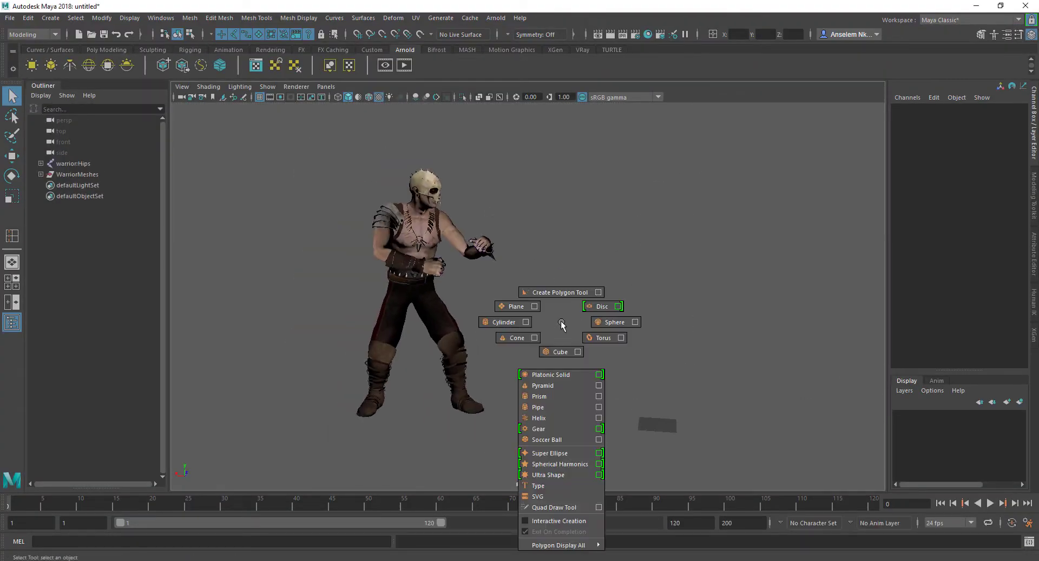
click(657, 424)
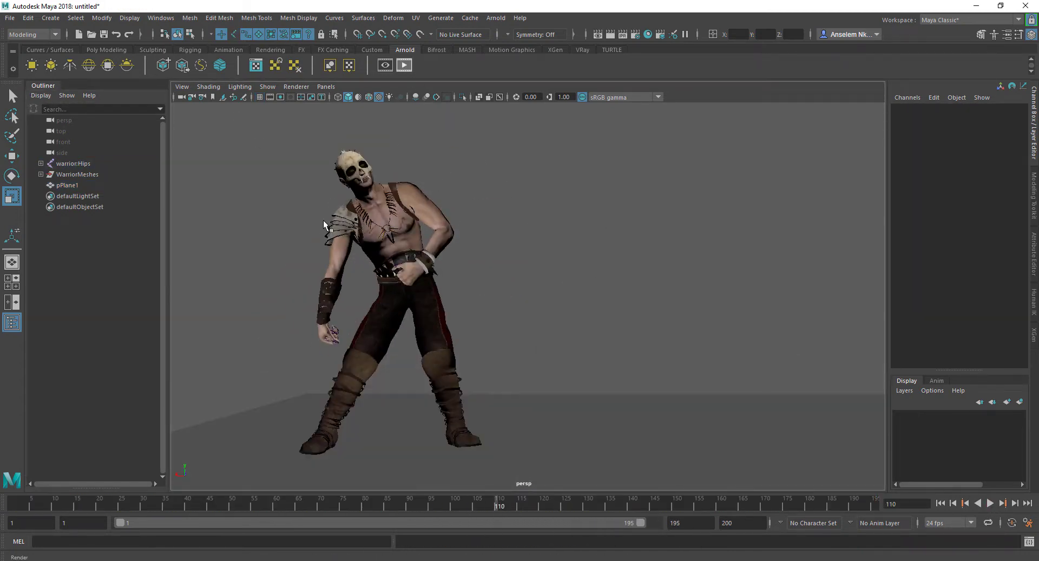
Dock the Arnold RenderView beside the perspective view and light the scene with an Arnold skydome light.
click(404, 65)
drag(401, 129, 8, 87)
alt+drag(742, 288, 617, 329)
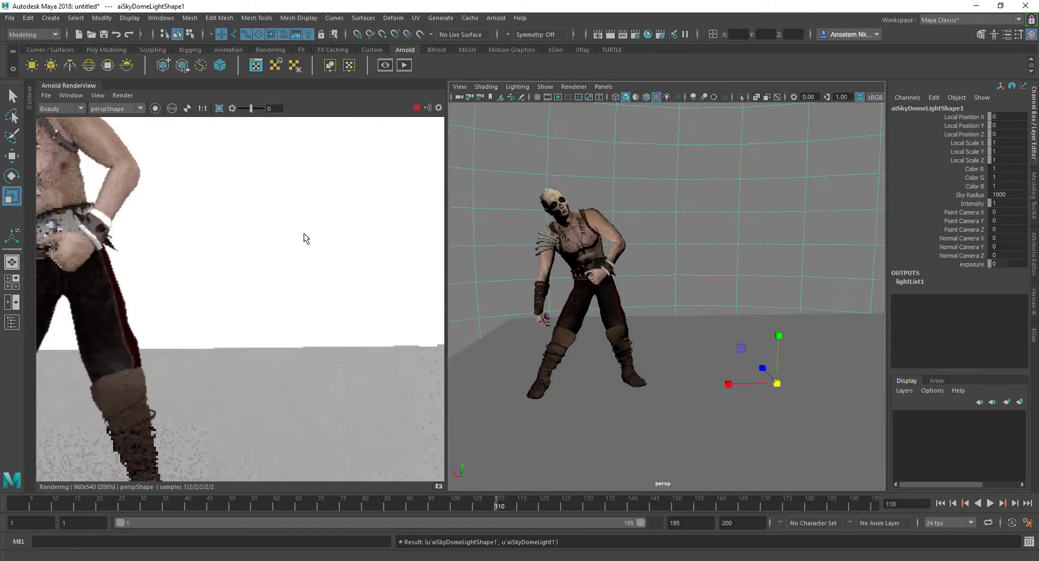
Select the warrior's bone necklace mesh and frame the figure closer in the perspective view and render.
scroll(253, 318, down, 2)
scroll(292, 320, up, 2)
alt+drag(670, 280, 682, 348)
click(631, 252)
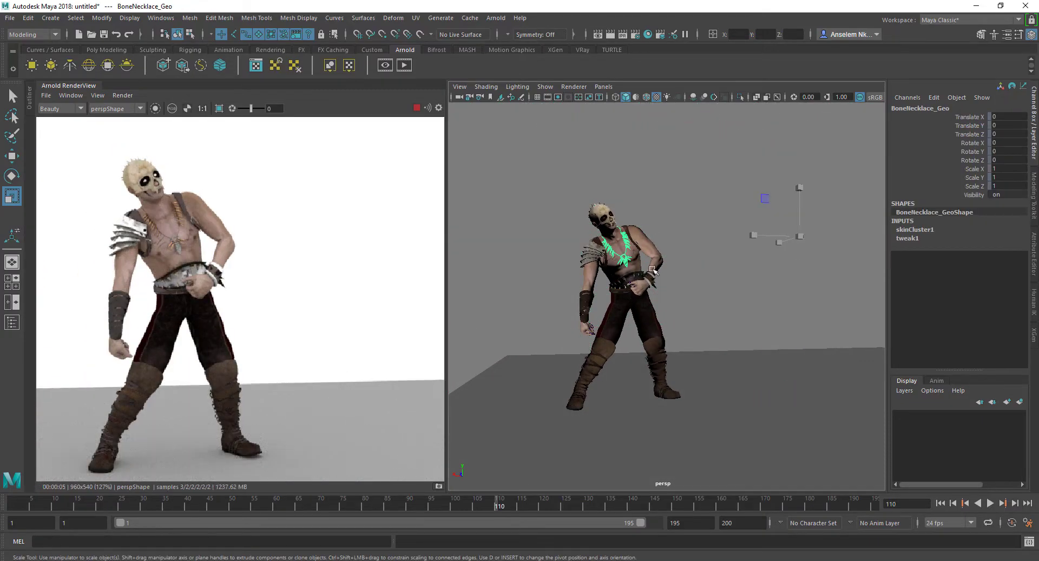
alt+right_drag(629, 251, 669, 287)
alt+middle_drag(669, 287, 709, 301)
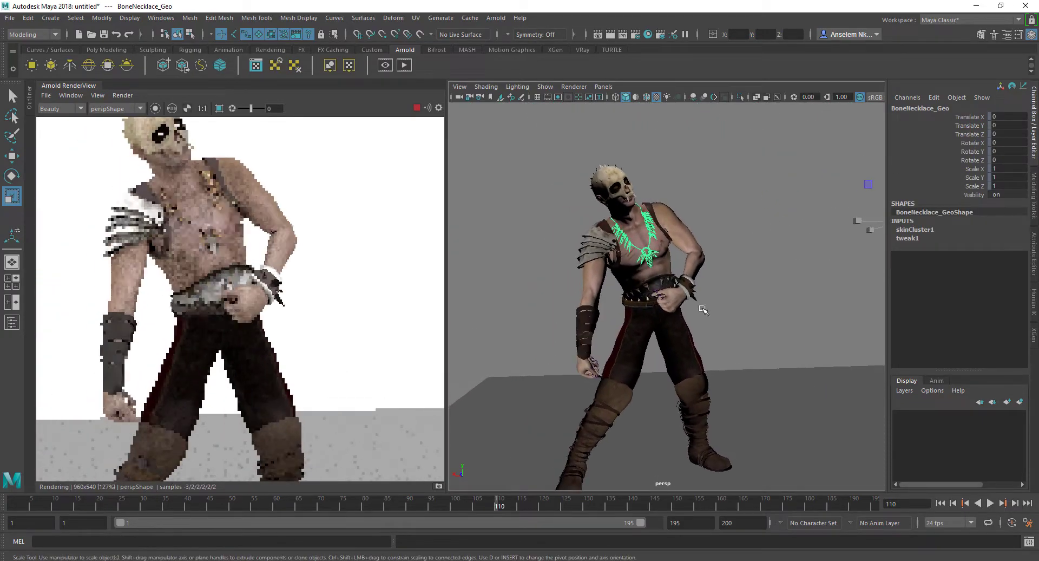
Open Hypershade and resize its window and panes so the Arnold render stays visible beside it.
click(648, 36)
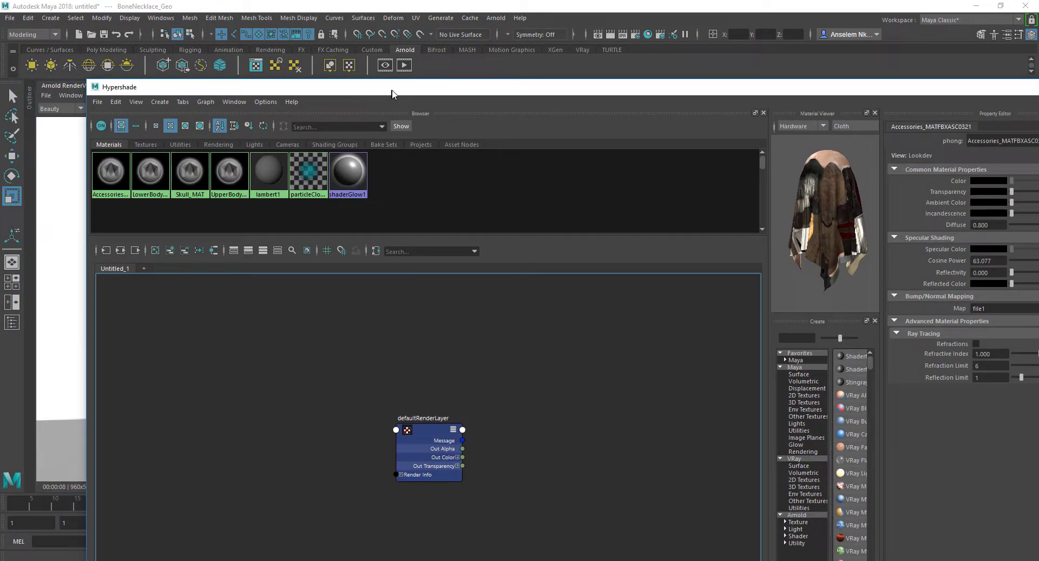
drag(392, 90, 412, 43)
drag(149, 39, 344, 73)
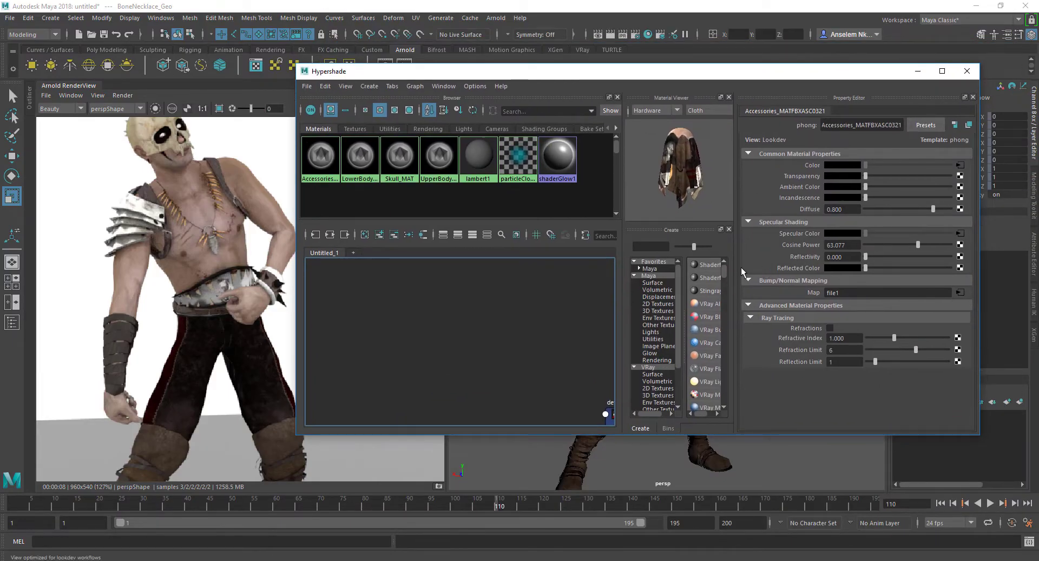
drag(621, 341, 525, 344)
Create an Arnold aiStandardSurface material and position its node in the Hypershade work area.
scroll(567, 387, down, 2)
click(557, 382)
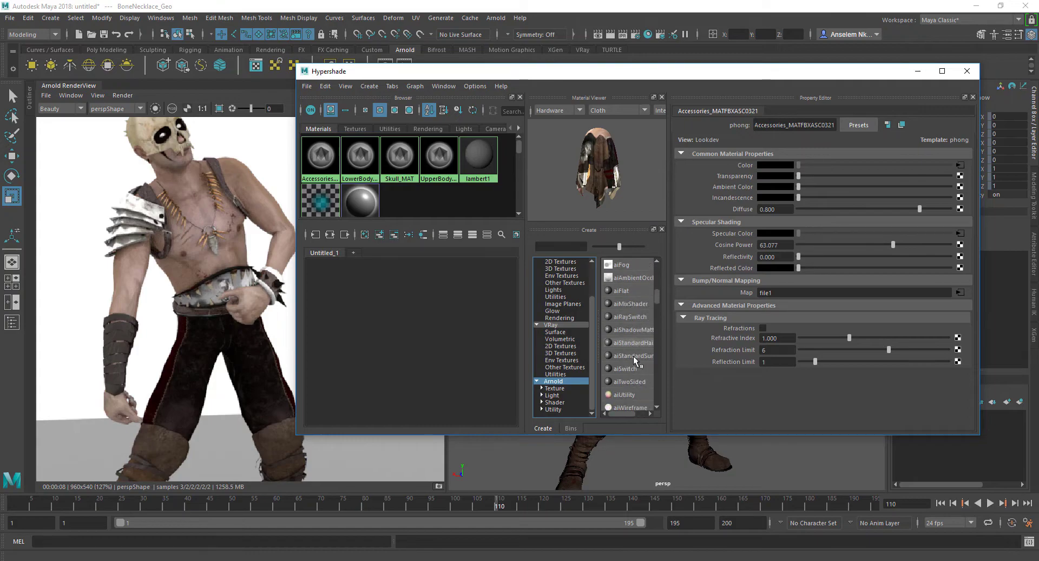
click(632, 356)
drag(484, 274, 368, 344)
drag(379, 303, 413, 302)
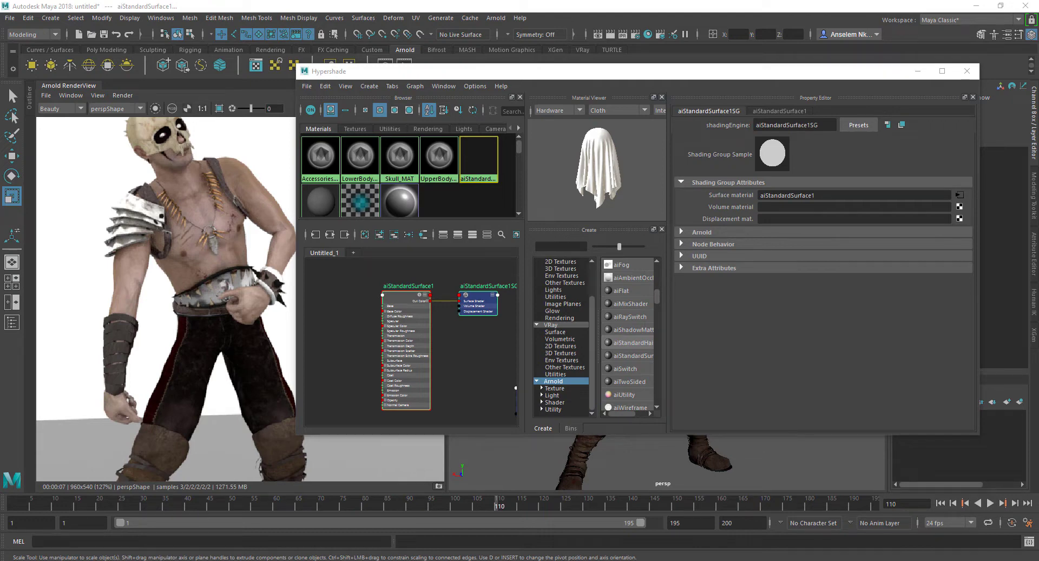
Add the Warrior_15k_diffuse.png texture to the work area and spread the texture, shader and shading group nodes apart.
drag(305, 306, 343, 307)
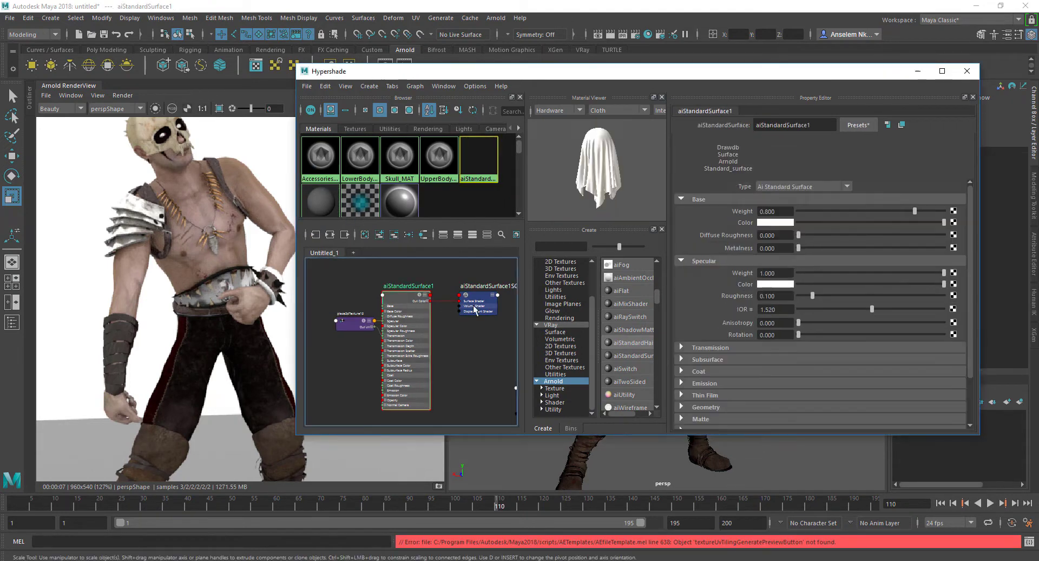
drag(461, 296, 515, 299)
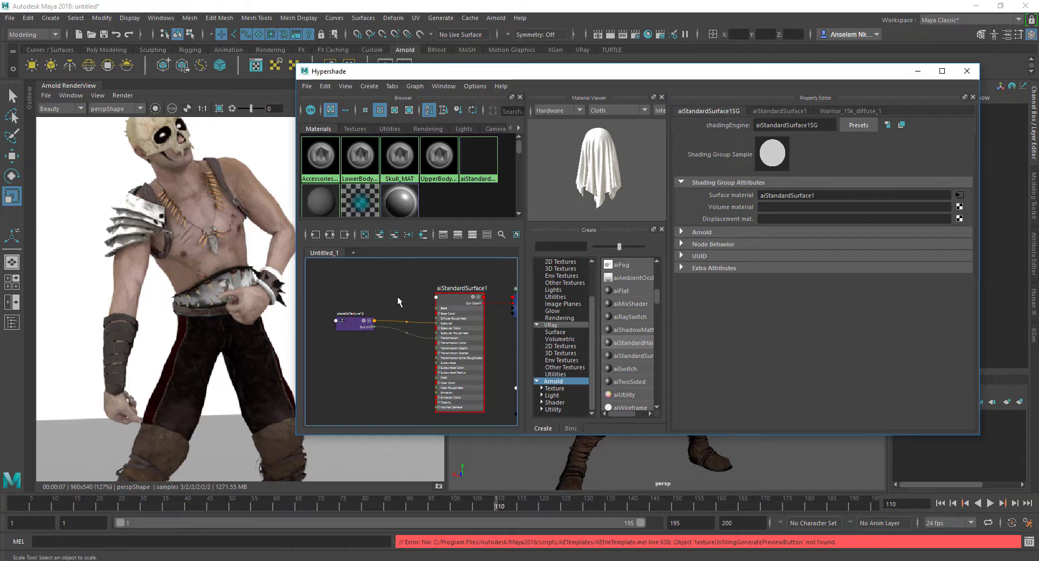
click(460, 301)
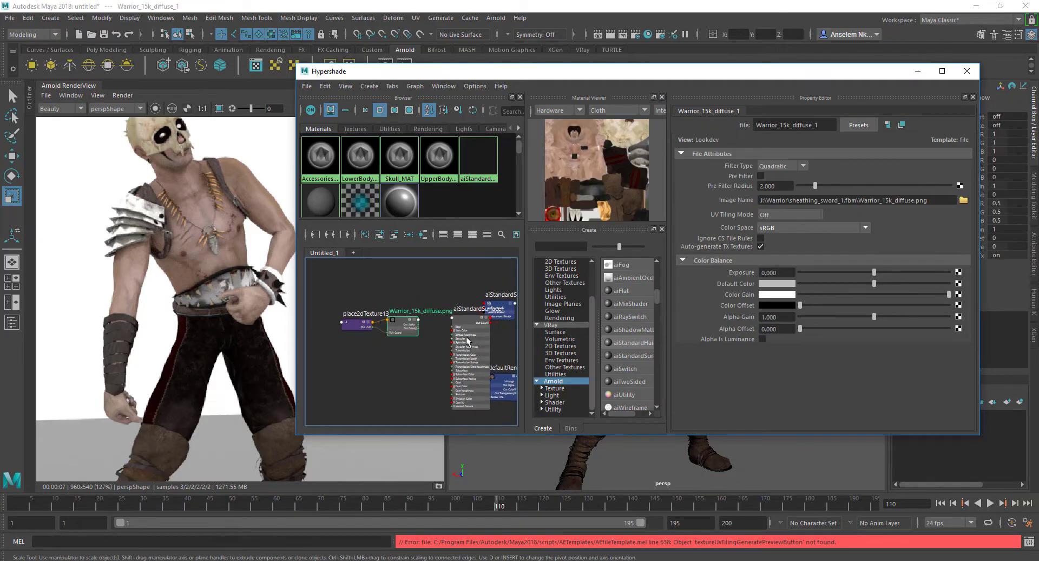
click(493, 320)
scroll(437, 323, up, 8)
scroll(437, 322, down, 8)
drag(352, 275, 415, 306)
scroll(447, 337, down, 1)
Connect the diffuse texture's Out Color to both the Base Color and the Emission Color of aiStandardSurface1.
click(446, 338)
scroll(405, 352, up, 5)
scroll(397, 290, down, 3)
scroll(397, 290, up, 5)
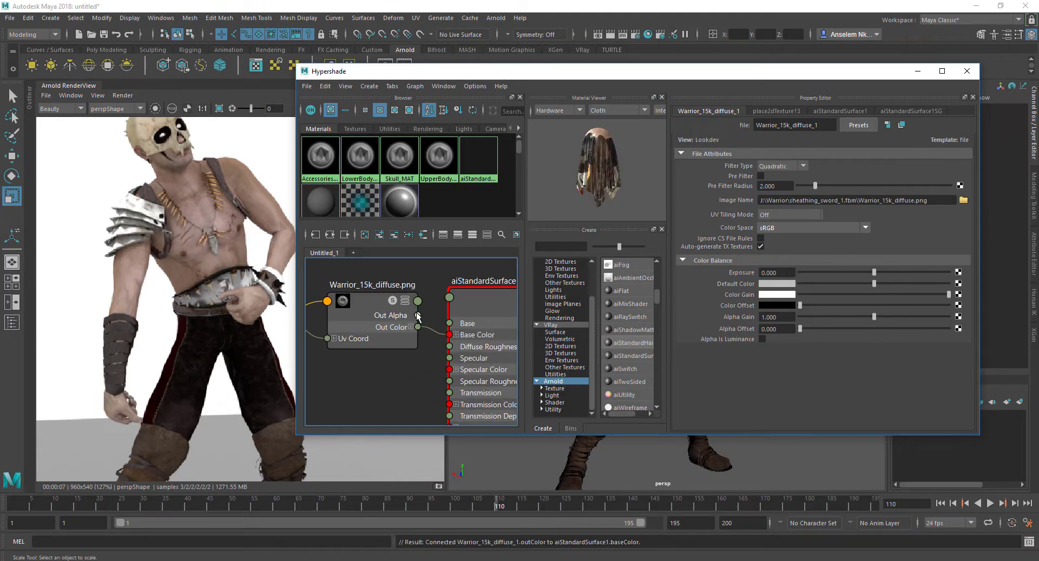
scroll(398, 290, down, 3)
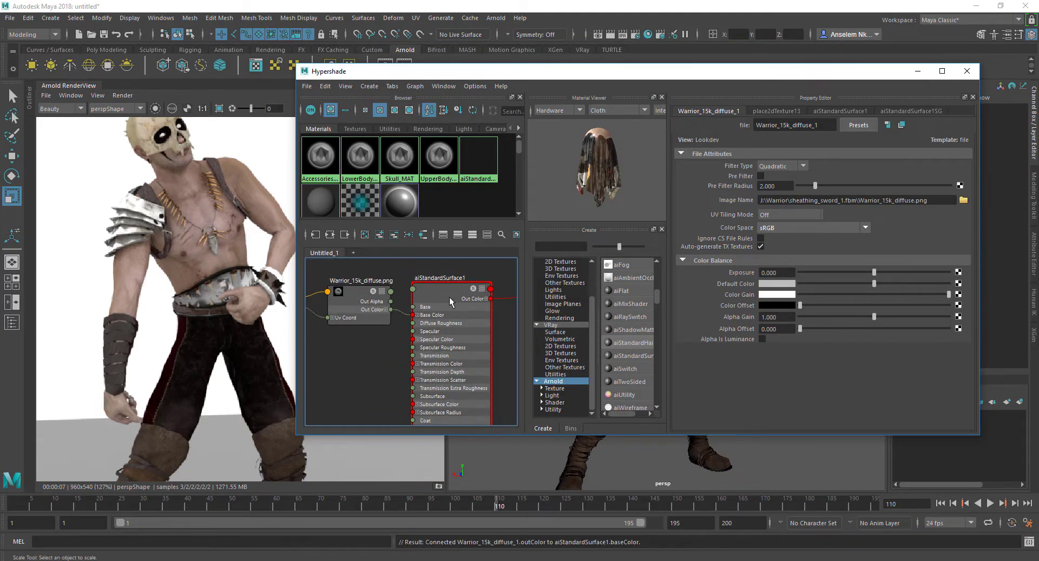
alt+middle_drag(466, 311, 469, 301)
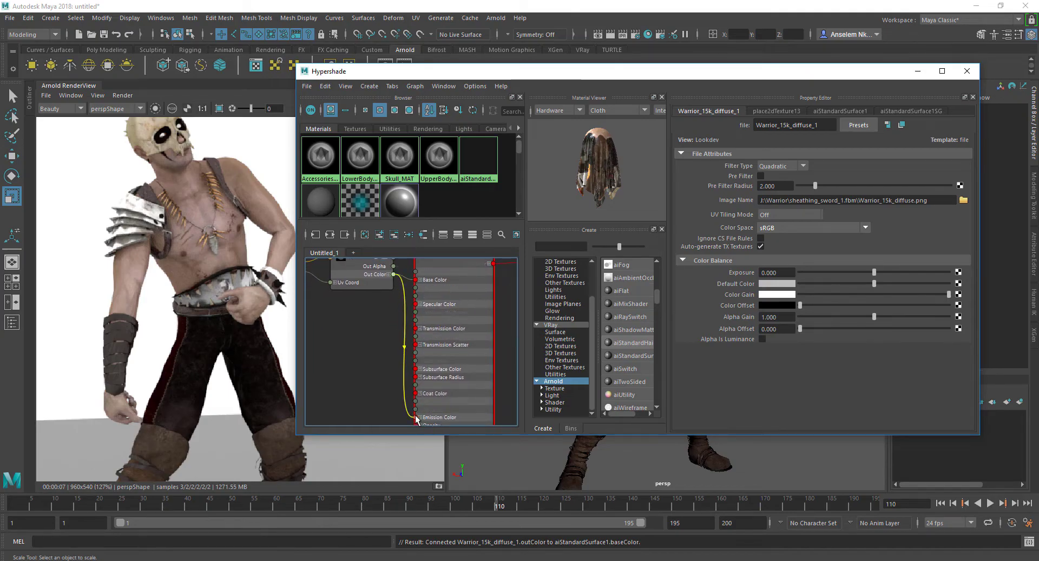
drag(416, 419, 416, 417)
Assign the aiStandardSurface1 material to the bone necklace mesh and rename the material glowing_necklace.
drag(450, 76, 375, 248)
click(669, 209)
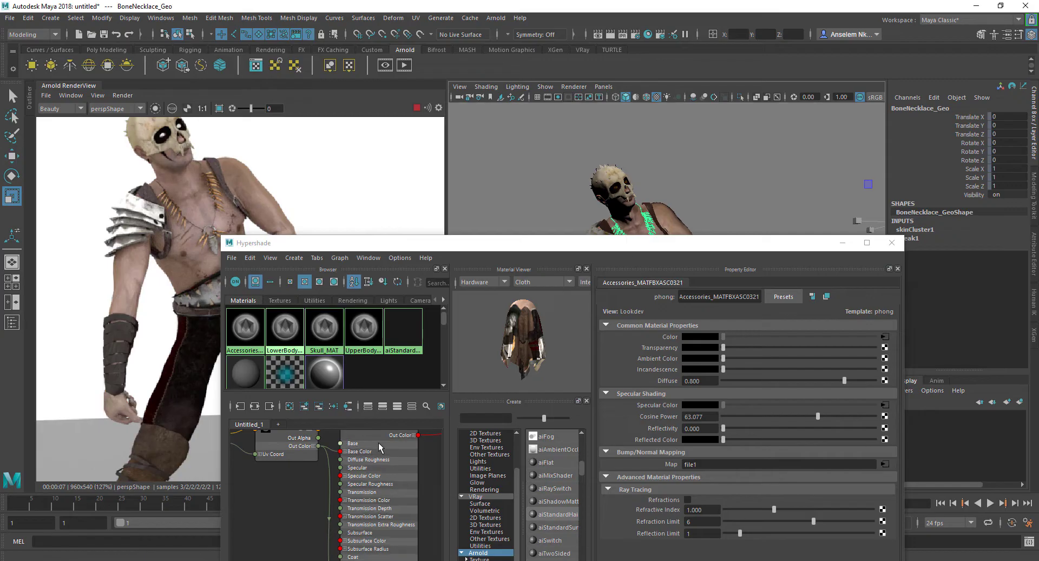
alt+middle_drag(378, 437, 354, 474)
right_click(339, 462)
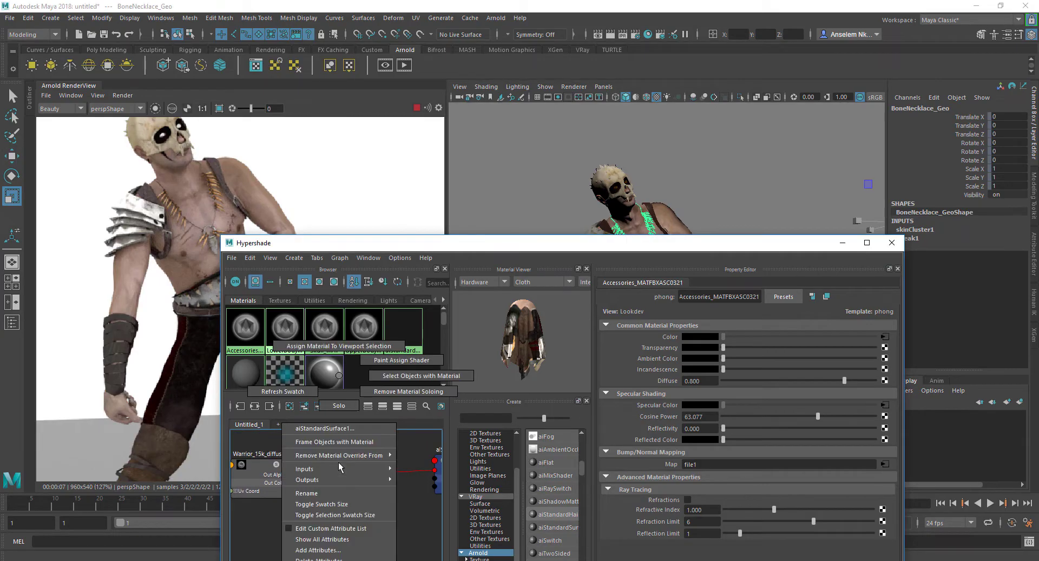
click(323, 348)
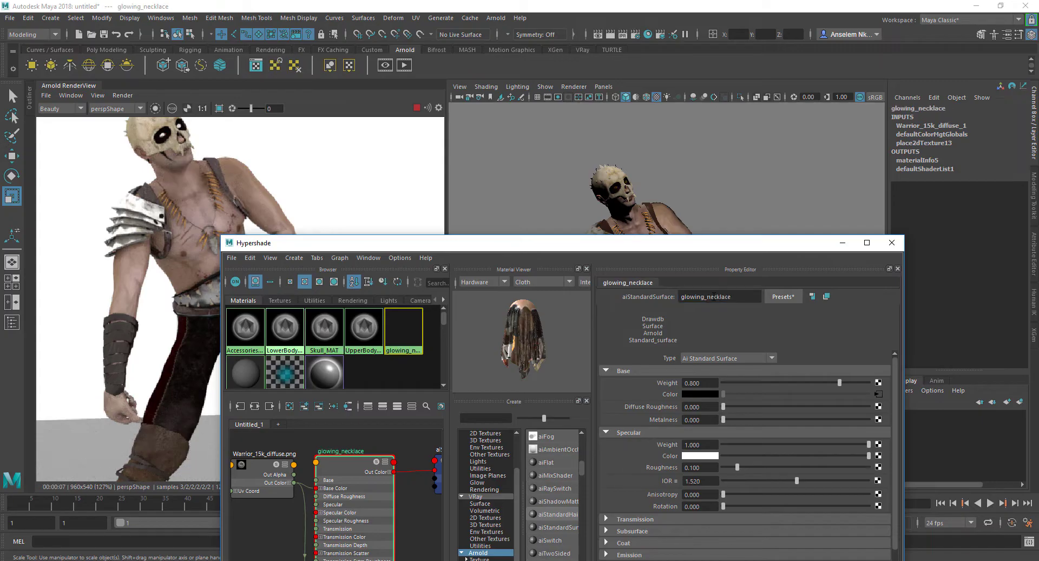
Raise the emission weight of the glowing_necklace material until the necklace glows in the Arnold render.
drag(645, 244, 624, 131)
scroll(675, 362, down, 3)
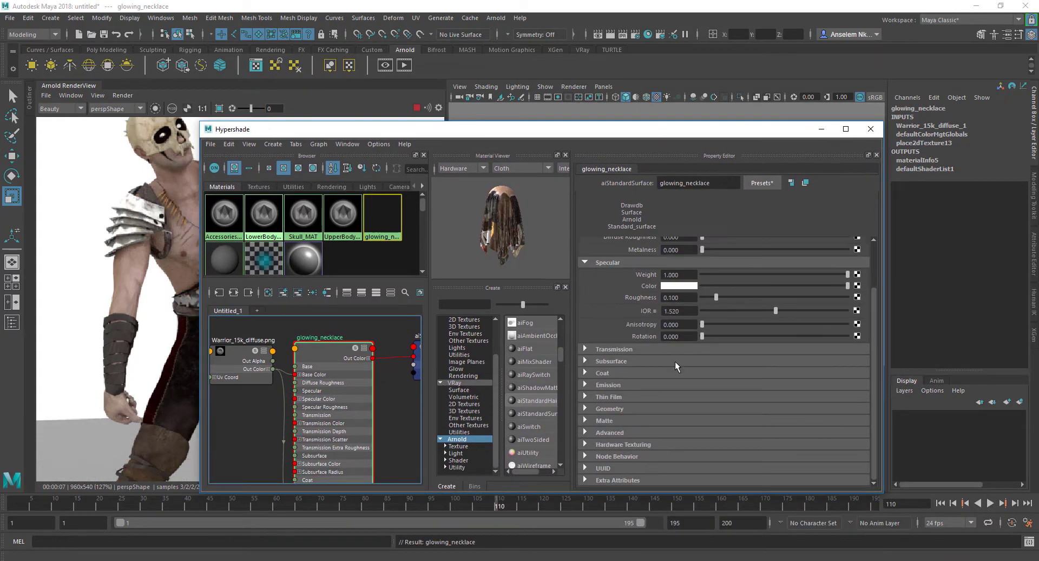
click(640, 387)
drag(702, 396, 716, 399)
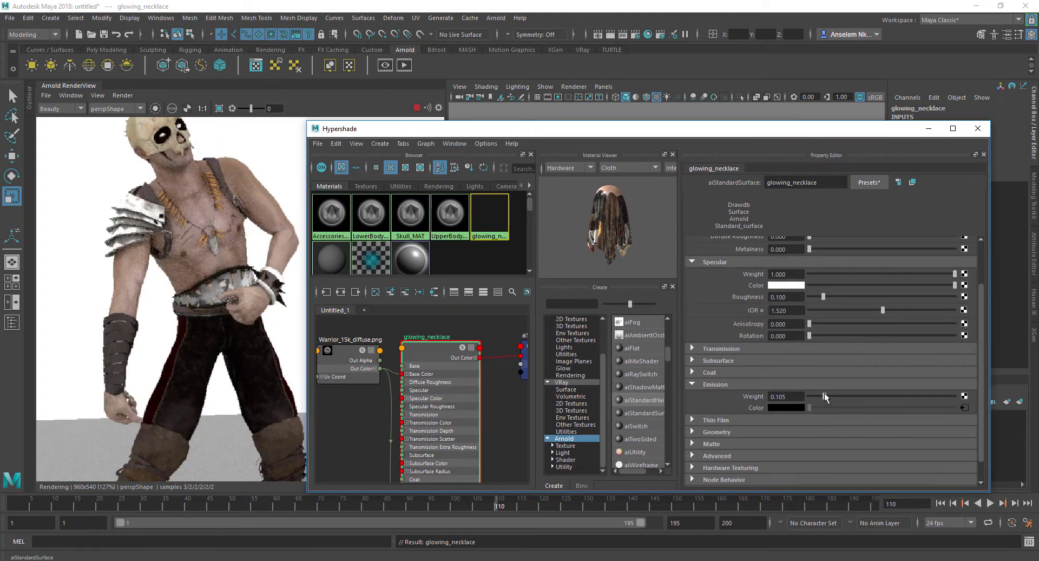
drag(824, 396, 915, 396)
Dim the Arnold skydome light to an intensity of 0.15 and close Hypershade.
mouse_move(511, 129)
mouse_down()
mouse_move(501, 193)
mouse_move(514, 127)
mouse_up()
click(466, 199)
click(323, 228)
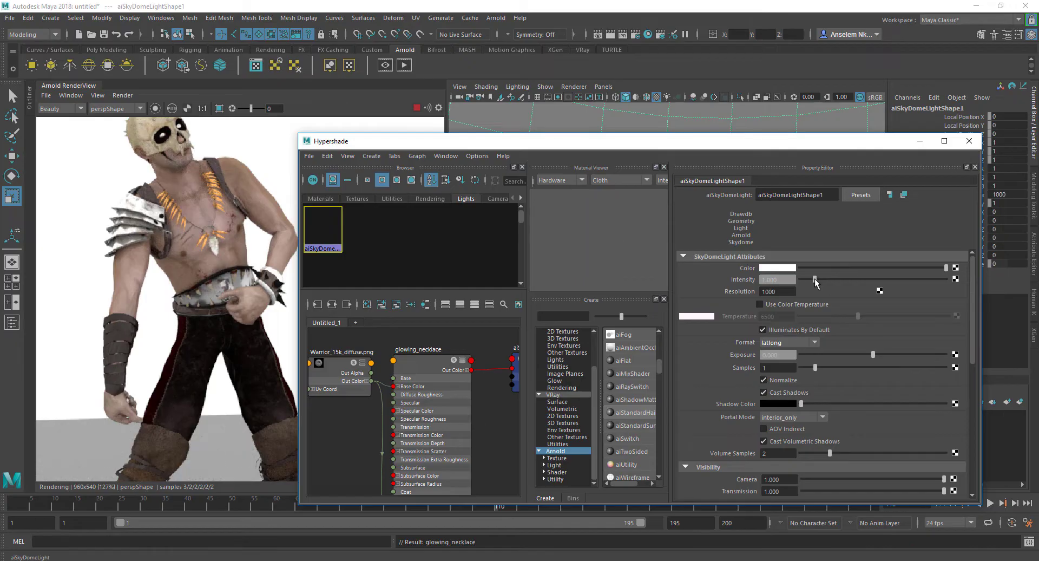
drag(815, 278, 803, 279)
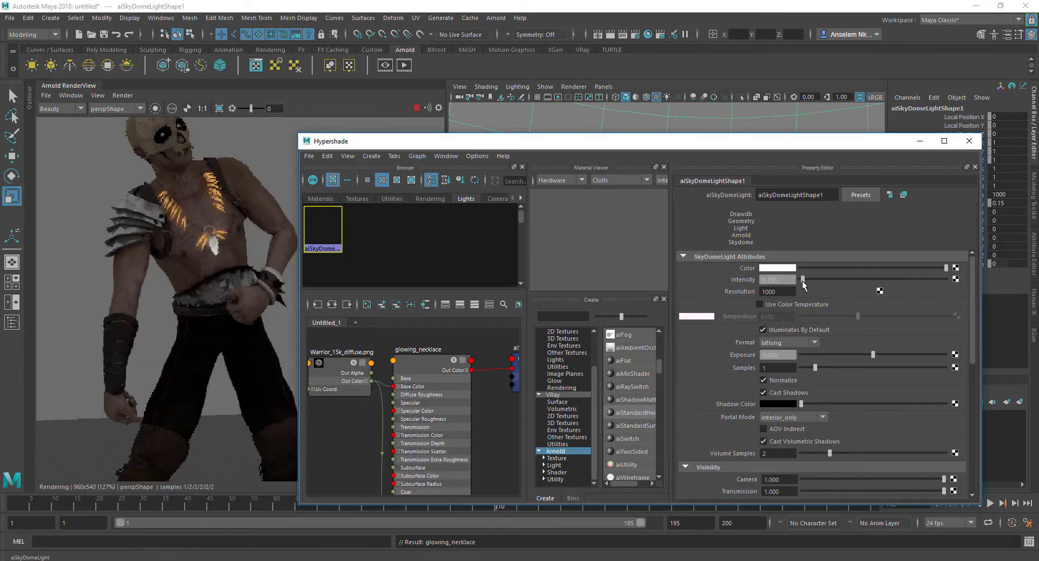
click(969, 140)
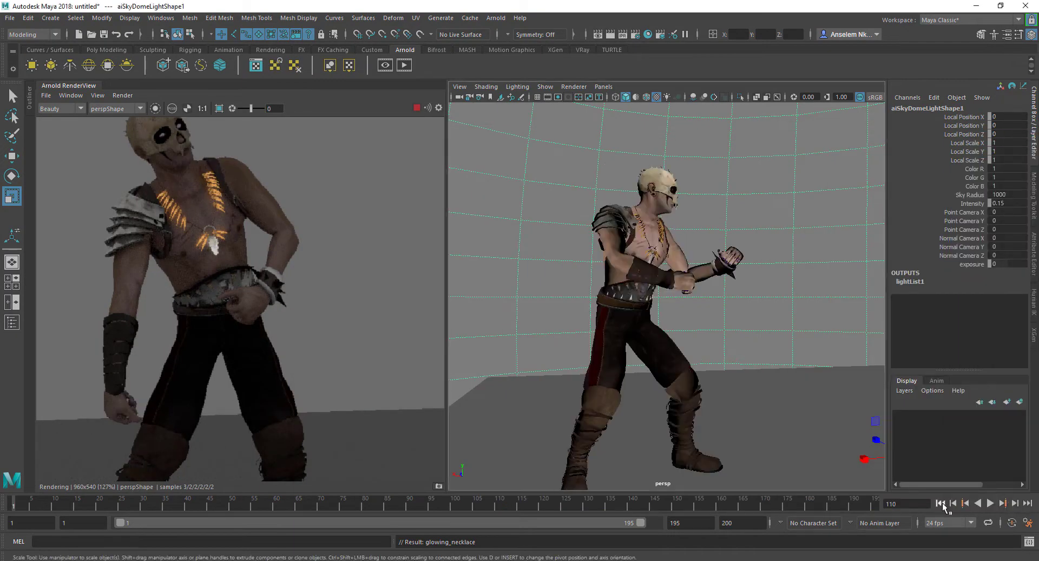
Play the animation, stop at frame 94, and frame the warrior from the front at close range.
click(990, 502)
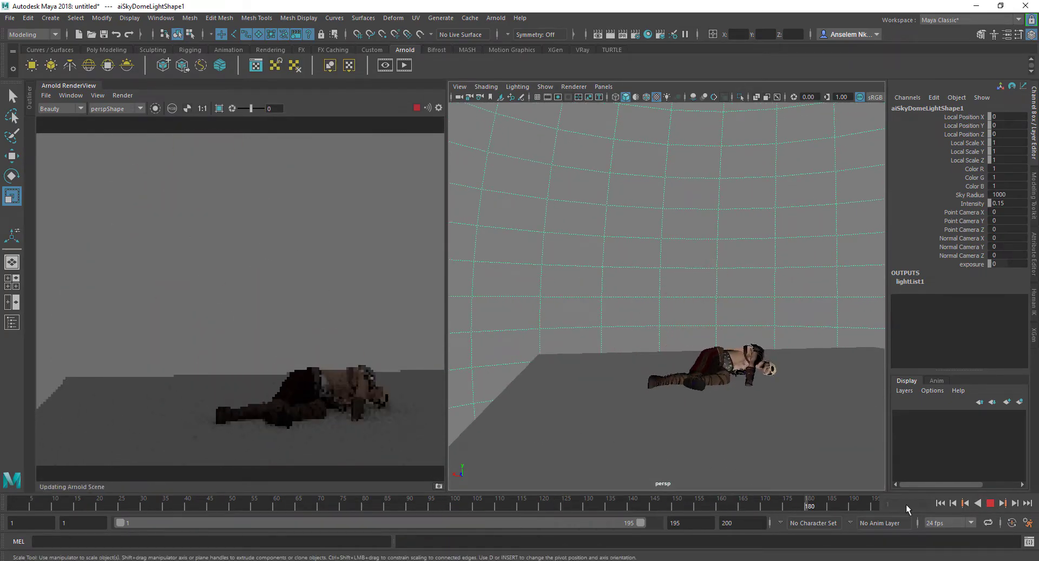
drag(178, 504, 427, 505)
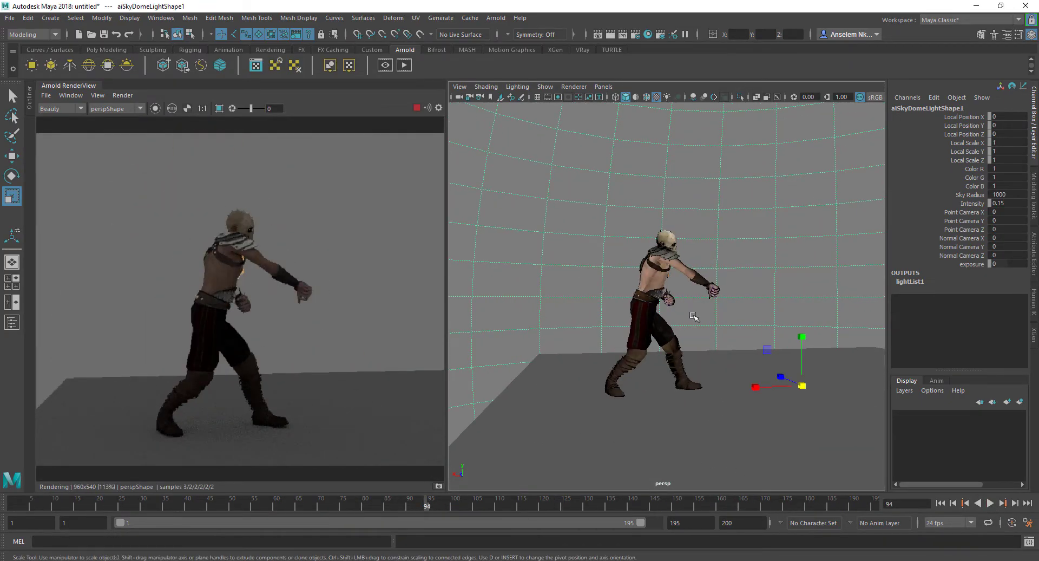
alt+drag(655, 321, 689, 301)
scroll(685, 306, up, 5)
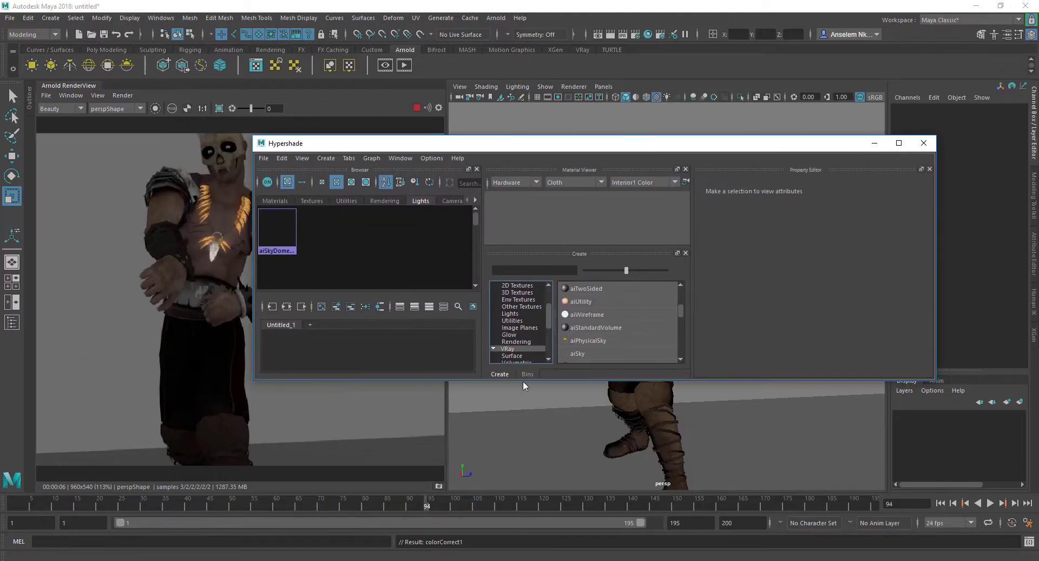
Enlarge the reopened Hypershade window and separate the diffuse texture nodes from the glowing_necklace shader.
drag(523, 381, 546, 560)
drag(501, 146, 566, 117)
scroll(422, 384, up, 6)
scroll(437, 379, down, 4)
alt+middle_drag(493, 375, 512, 361)
drag(379, 346, 372, 368)
Create a Color Correct utility node and route the diffuse texture's Out Color through it into glowing_necklace's Emission Color.
scroll(573, 346, up, 1)
click(577, 405)
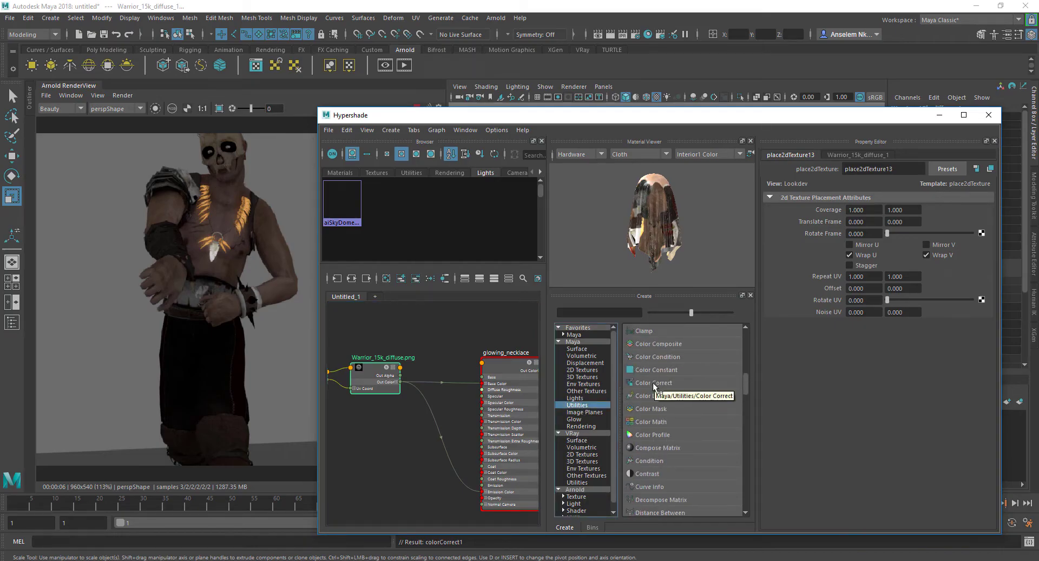
drag(463, 319, 444, 433)
scroll(406, 460, up, 4)
drag(392, 330, 424, 434)
alt+middle_drag(459, 463, 394, 409)
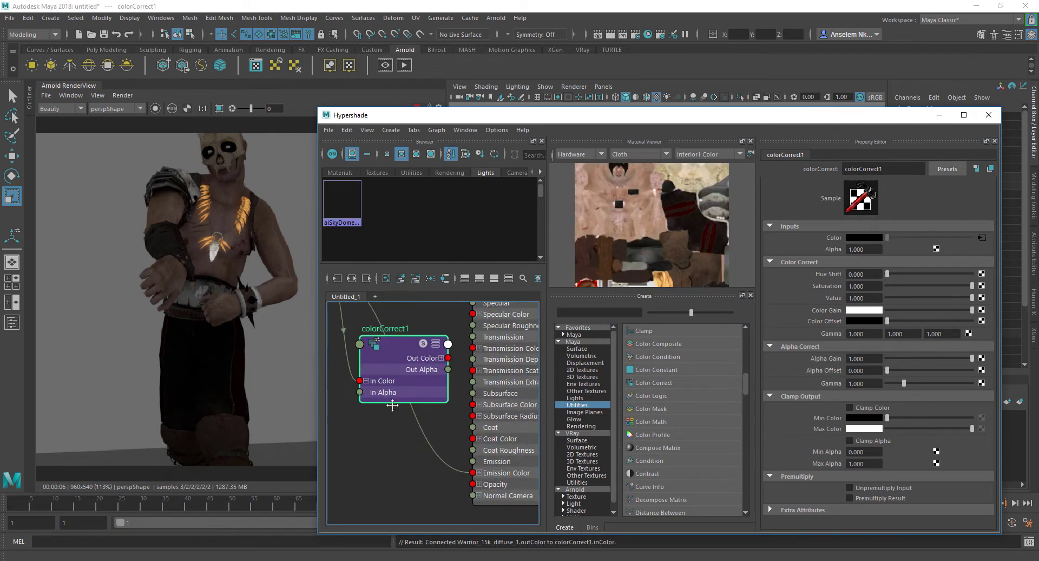
drag(448, 358, 472, 472)
drag(410, 348, 408, 384)
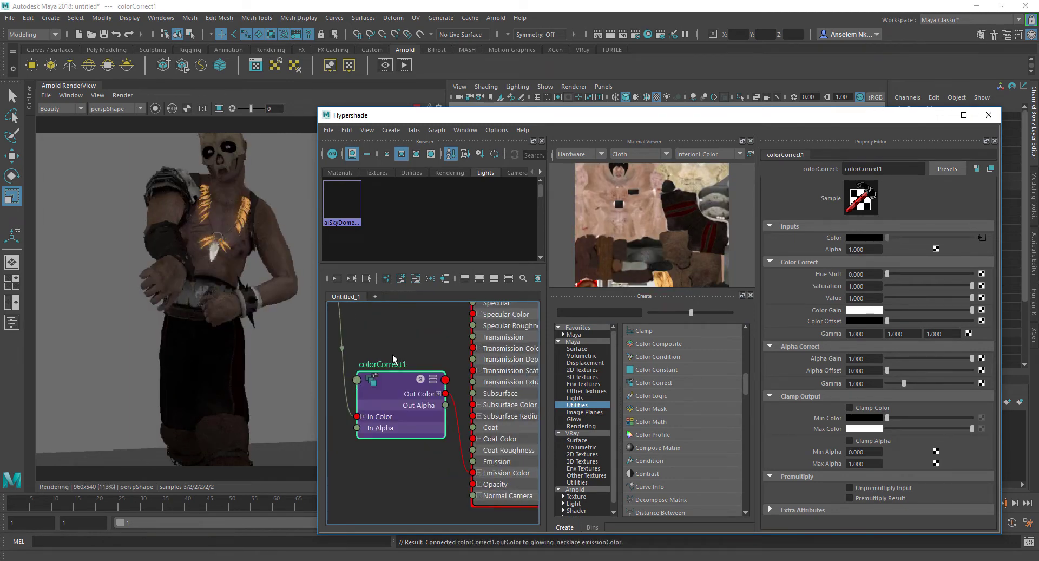
Set the Color Correct node's hue shift to 225.290 at full saturation and enlarge the Hypershade window.
drag(888, 276, 905, 276)
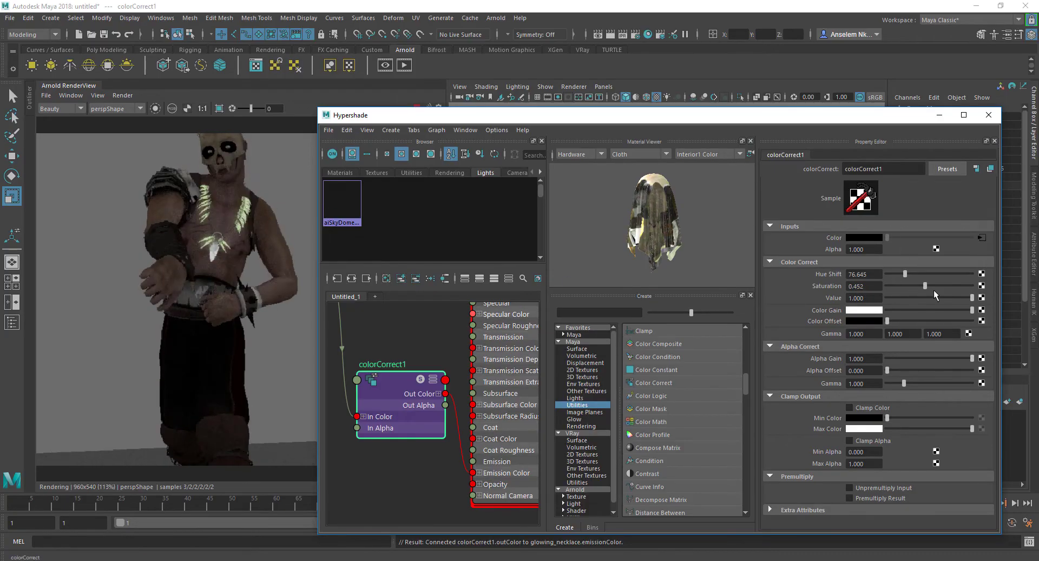
drag(905, 274, 941, 274)
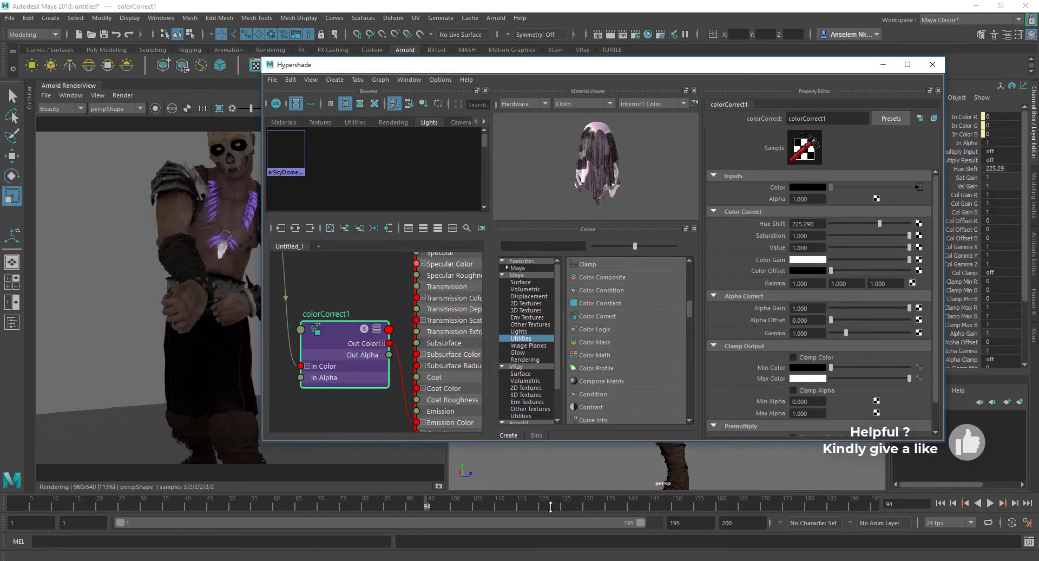
drag(551, 507, 550, 504)
Try routing colorCorrect1's Out Color through a new Contrast node into the Emission Color, and delete the Contrast node.
alt+middle_drag(385, 403, 406, 402)
drag(355, 355, 281, 349)
click(585, 430)
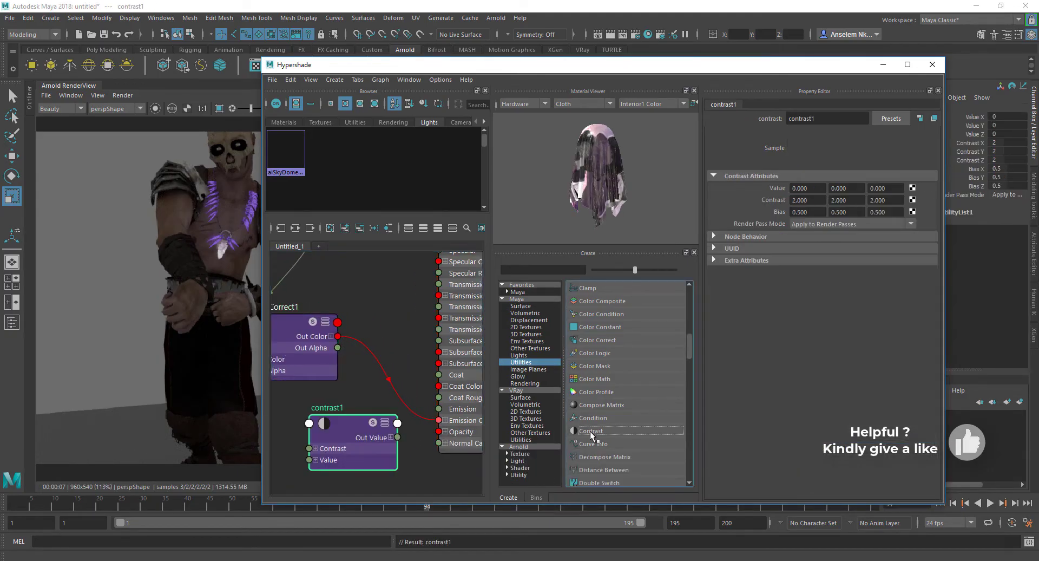
drag(346, 450, 332, 449)
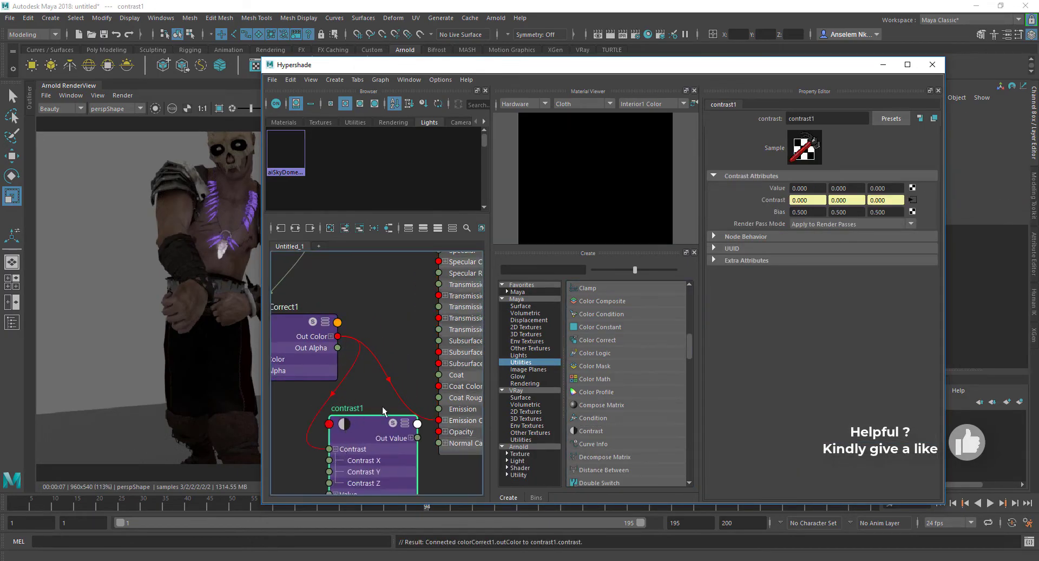
drag(417, 437, 438, 420)
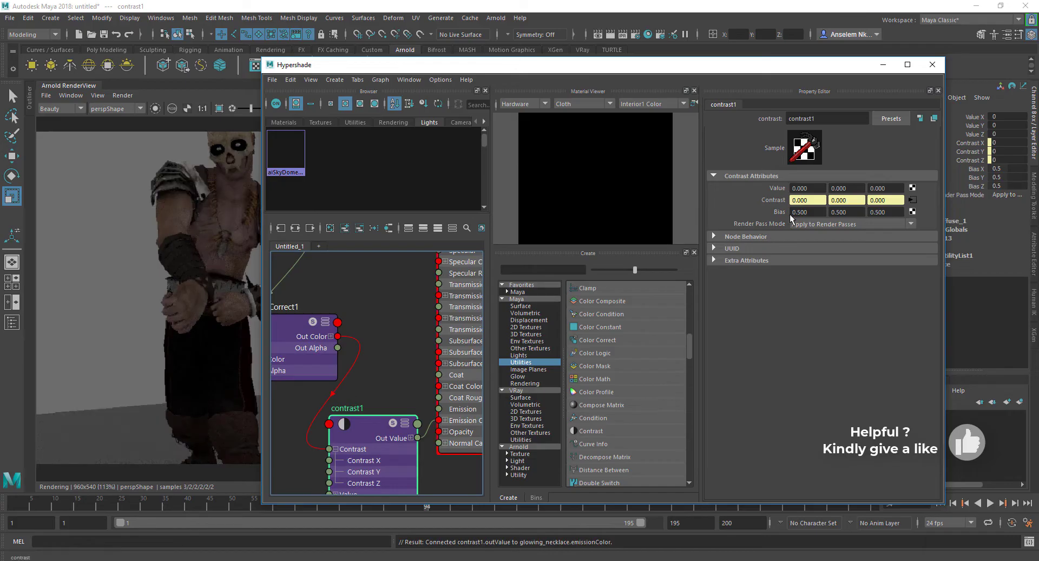
key(Delete)
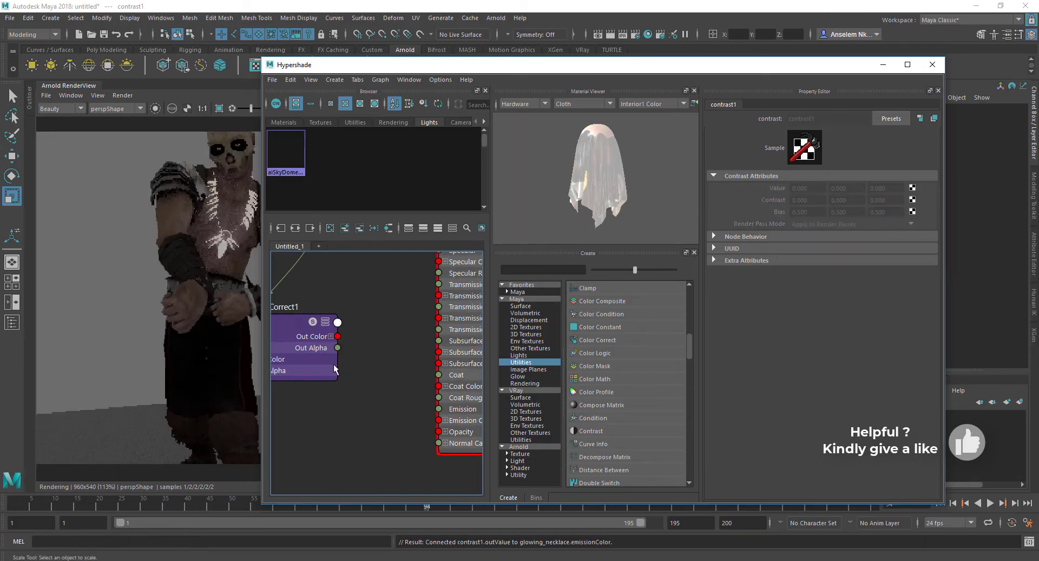
Try colorCorrect1's Out Alpha on the material's Emission with hue shift 74.323 and saturation 0.484, and delete the node.
drag(442, 409, 439, 409)
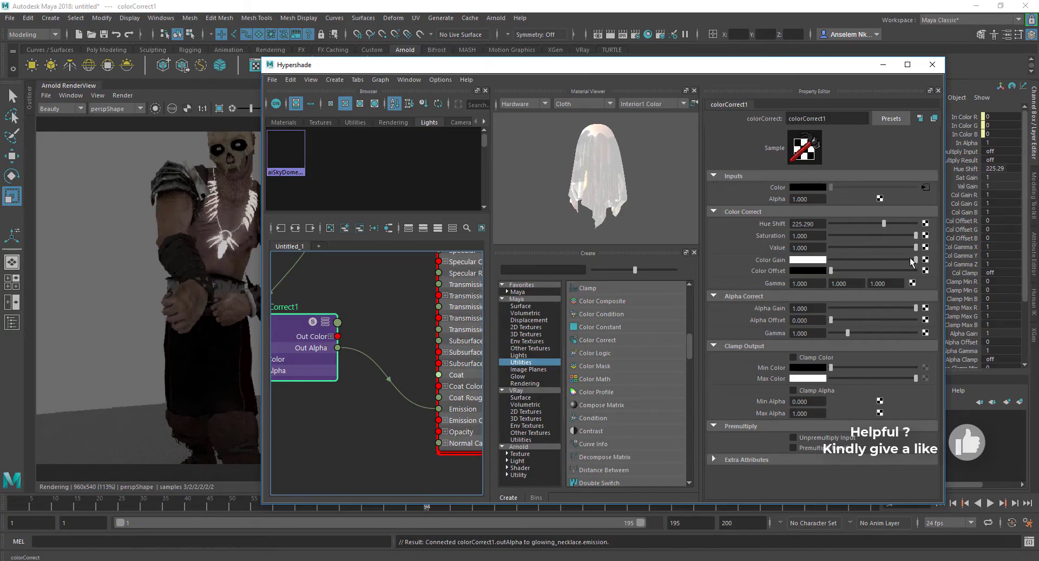
mouse_move(883, 224)
mouse_down()
mouse_move(821, 236)
mouse_move(871, 238)
mouse_up()
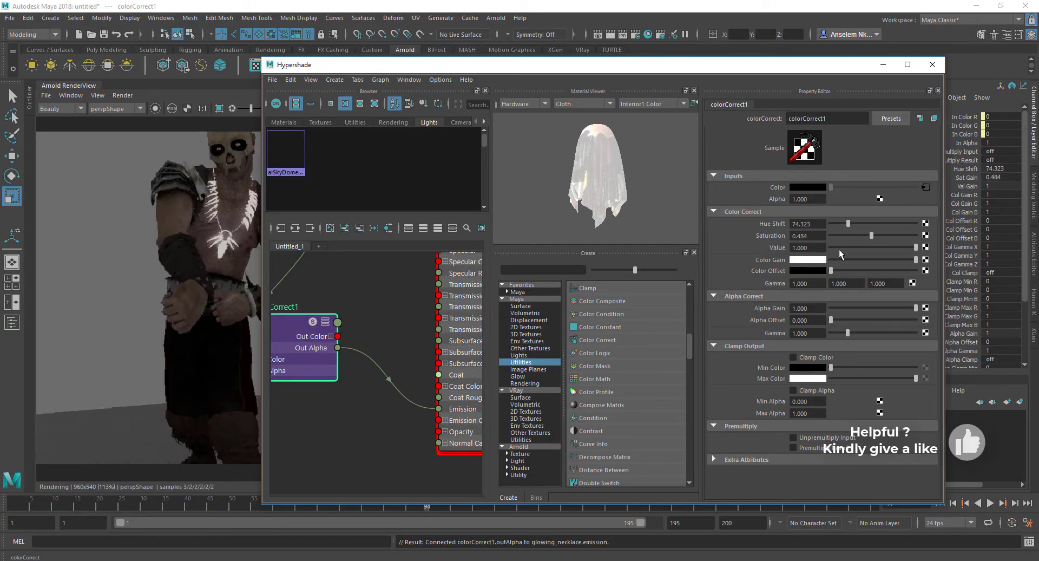
key(Delete)
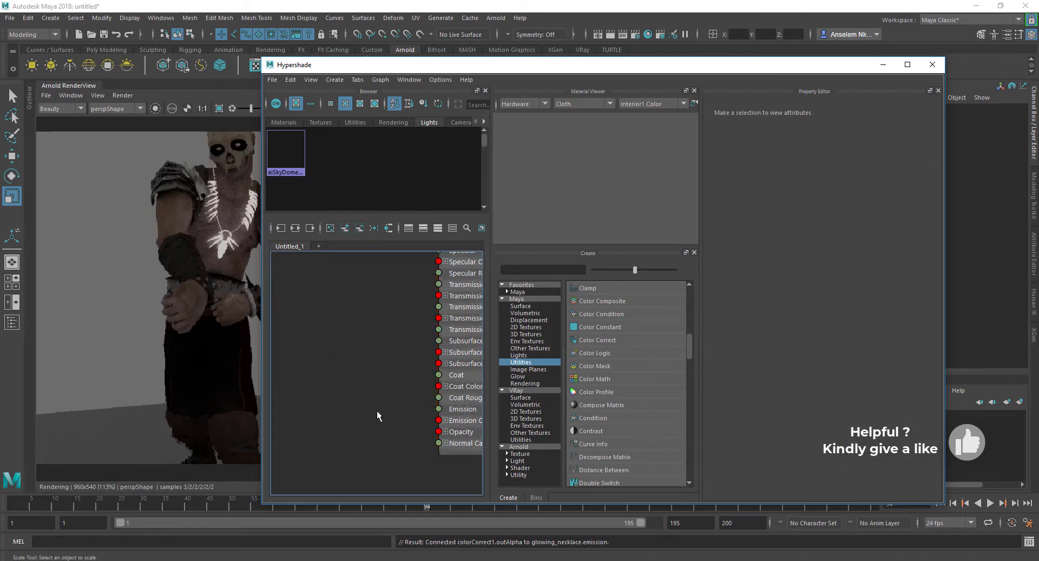
Create a fresh Color Correct node and connect it between the diffuse texture's Out Color and glowing_necklace's Emission Color.
mouse_move(393, 402)
alt+middle_down()
mouse_move(466, 422)
mouse_move(397, 419)
alt+middle_up()
alt+right_drag(397, 419, 315, 385)
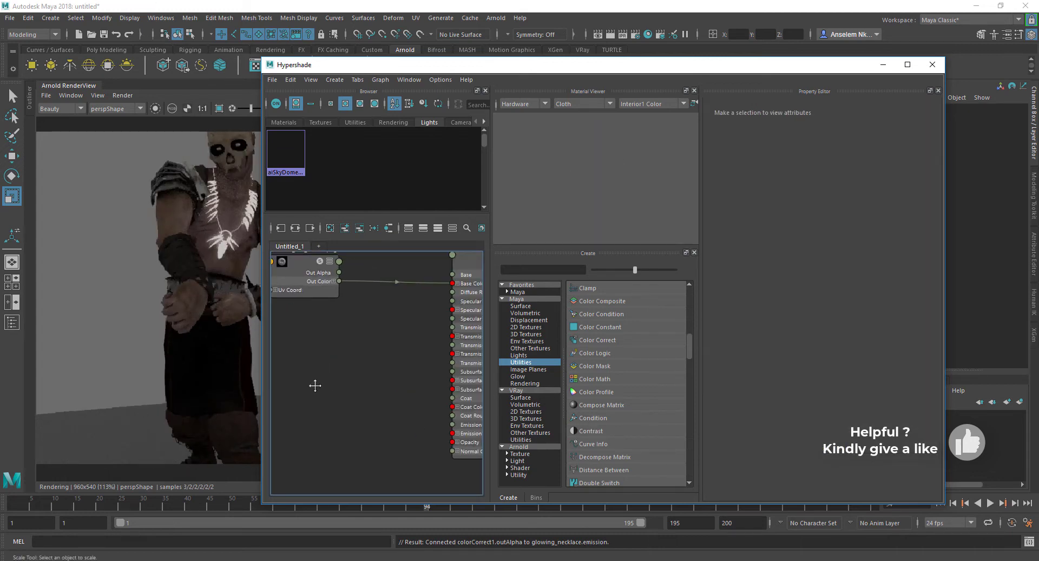
click(598, 339)
drag(320, 280, 286, 384)
drag(433, 433, 434, 432)
drag(332, 358, 376, 359)
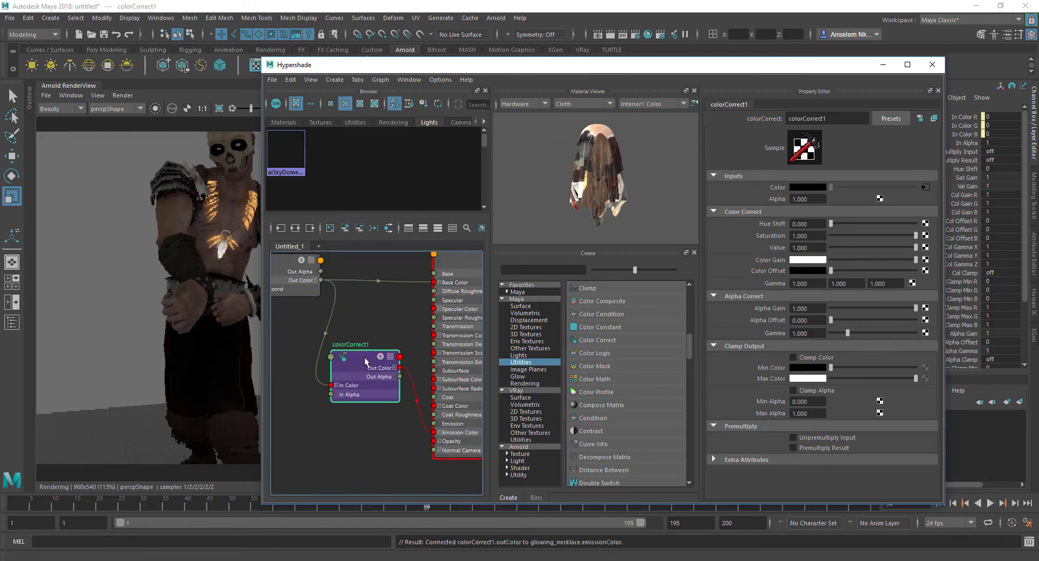
Set the new Color Correct node's hue shift to 260.129 for a pink-purple glow and minimize Hypershade.
drag(834, 224, 891, 231)
click(881, 64)
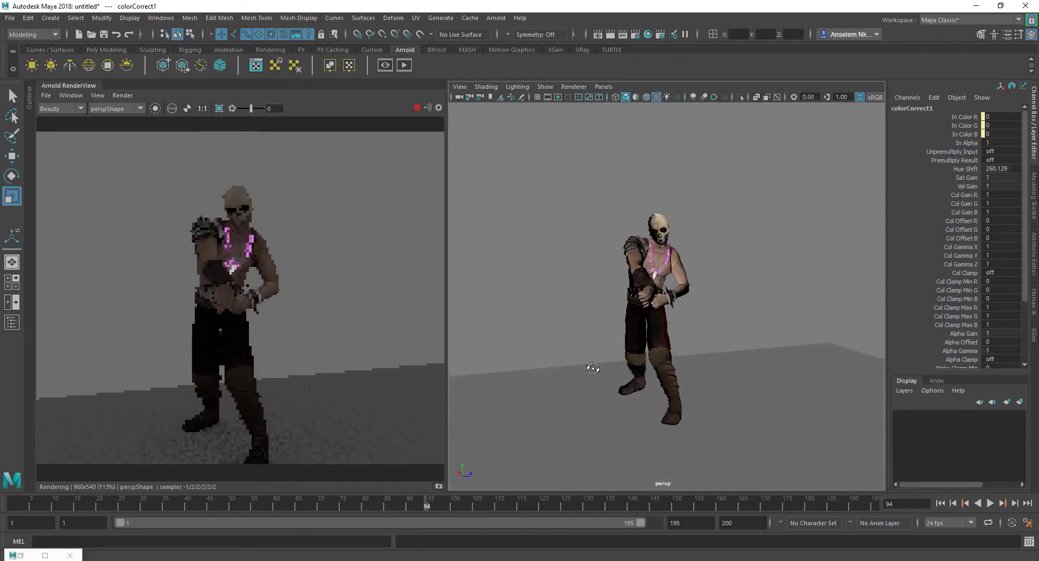
Play the animation, stop at frame 157, and examine the warrior from behind with the belt selected.
key(alt+v)
key(Escape)
alt+drag(734, 373, 606, 379)
alt+right_drag(606, 379, 666, 424)
alt+middle_drag(666, 425, 687, 301)
alt+right_drag(687, 300, 742, 325)
click(603, 427)
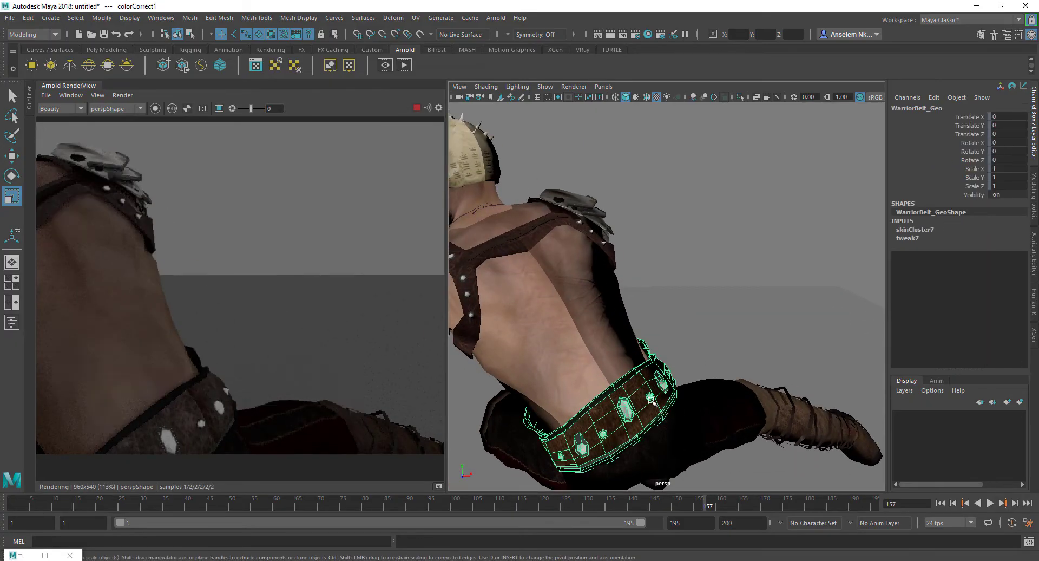
Select the warrior's eyes from the front and assign the glowing_necklace material to them in Hypershade.
alt+drag(604, 428, 725, 374)
alt+right_drag(725, 374, 682, 356)
alt+drag(682, 356, 606, 357)
alt+middle_drag(693, 300, 689, 413)
alt+right_drag(689, 413, 794, 364)
alt+middle_drag(793, 364, 812, 346)
click(777, 295)
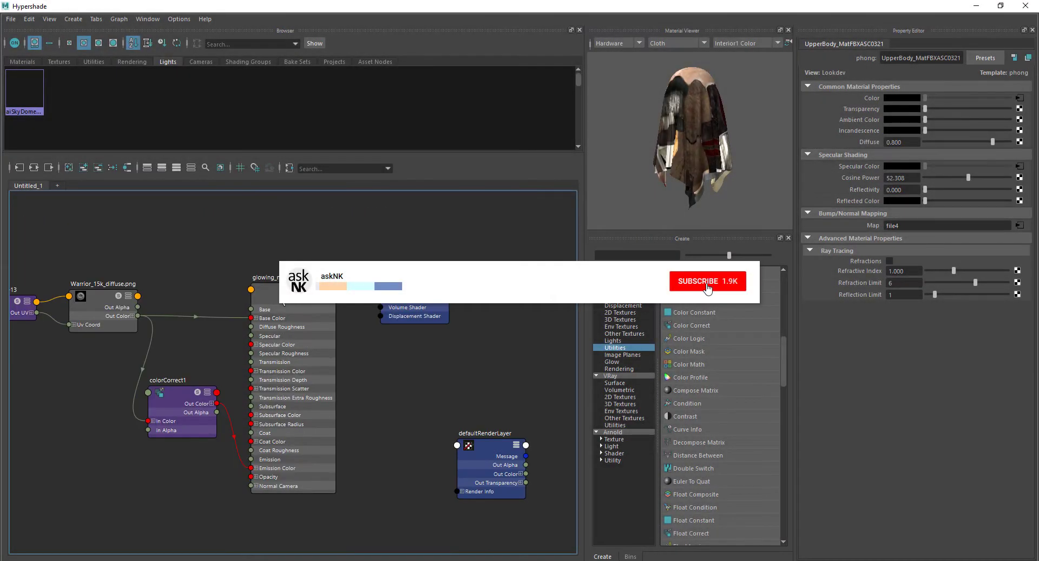
right_click(281, 303)
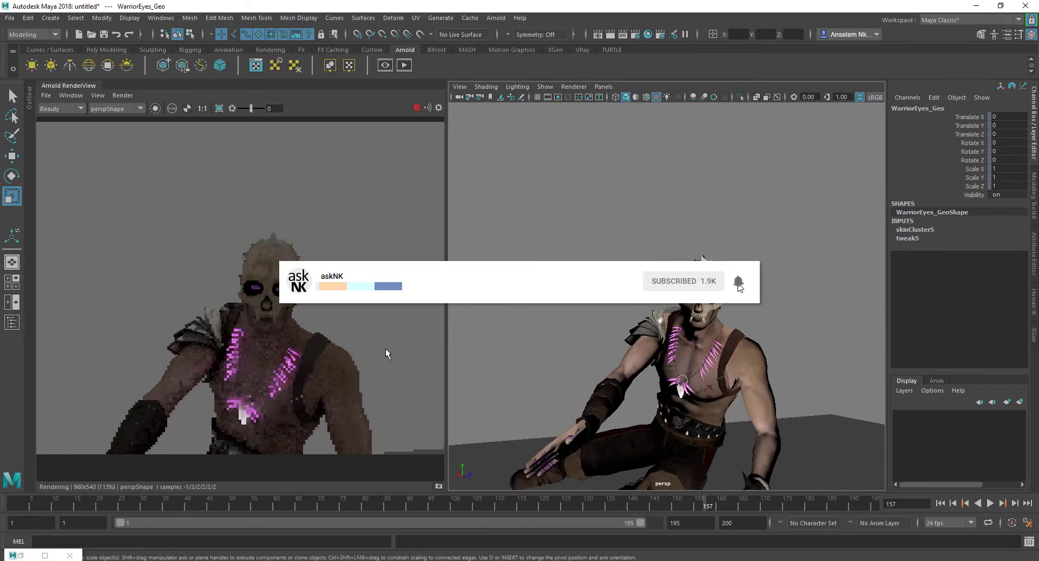
Frame the whole crouching warrior from the front to examine the eyes and necklace in the Arnold render.
scroll(383, 352, down, 3)
alt+right_drag(676, 341, 606, 346)
alt+drag(606, 346, 639, 347)
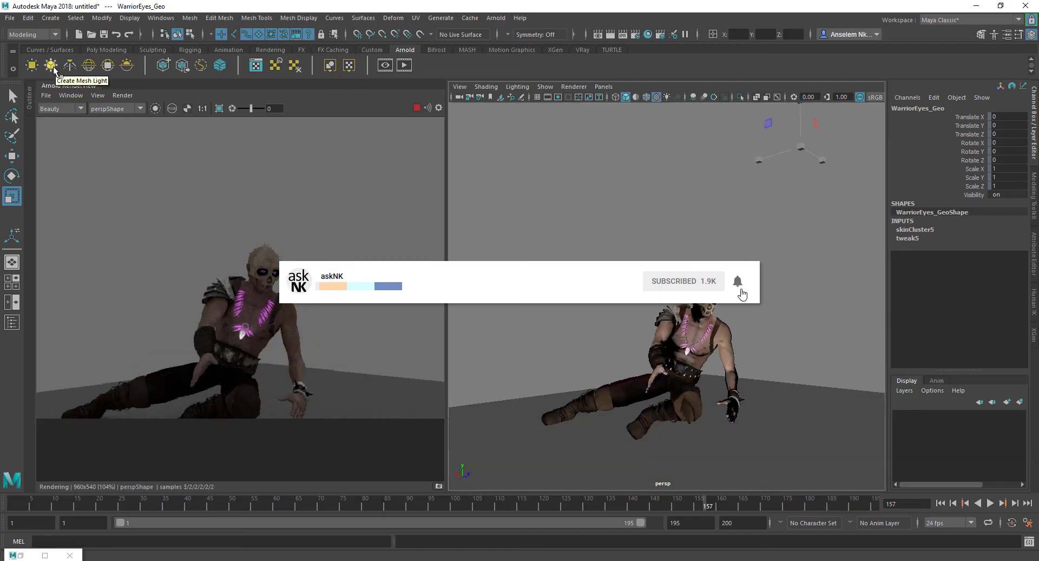
alt+drag(551, 362, 676, 323)
mouse_move(677, 323)
alt+middle_down()
mouse_move(664, 303)
mouse_move(664, 316)
alt+middle_up()
alt+right_drag(664, 317, 694, 346)
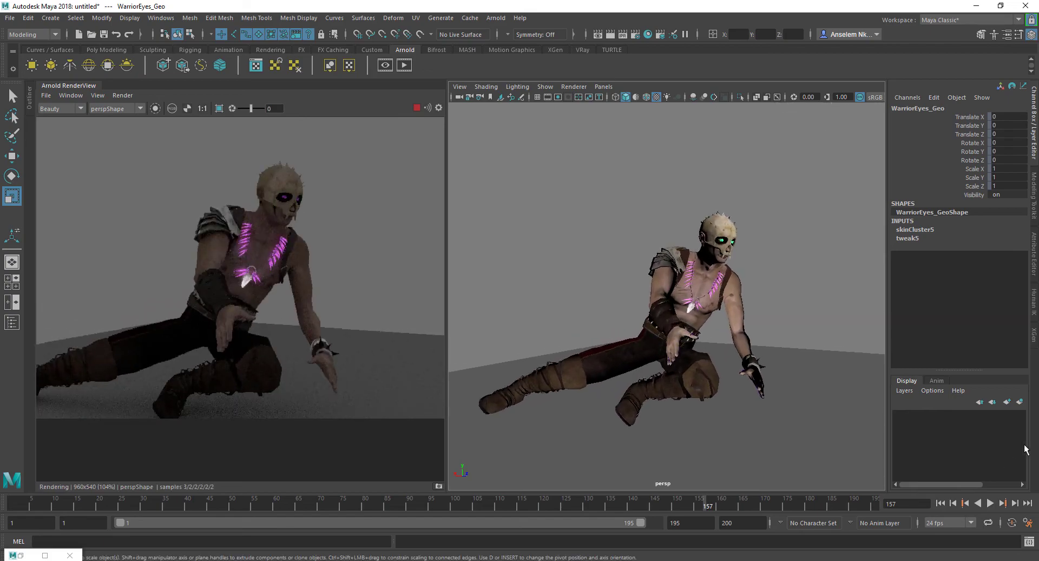